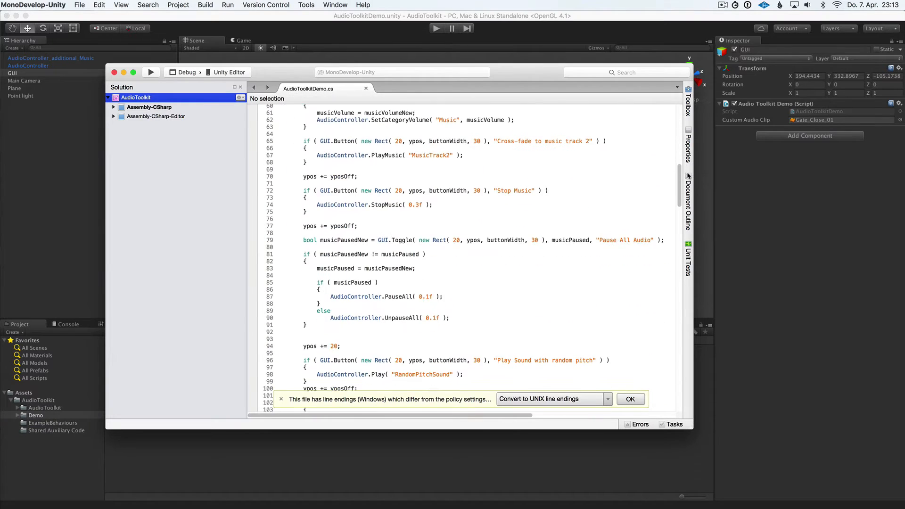
Highlight the AudioController.StopMusic( 0.3f ) line in the AudioToolkitDemo script and switch back to Unity
drag(315, 194, 445, 194)
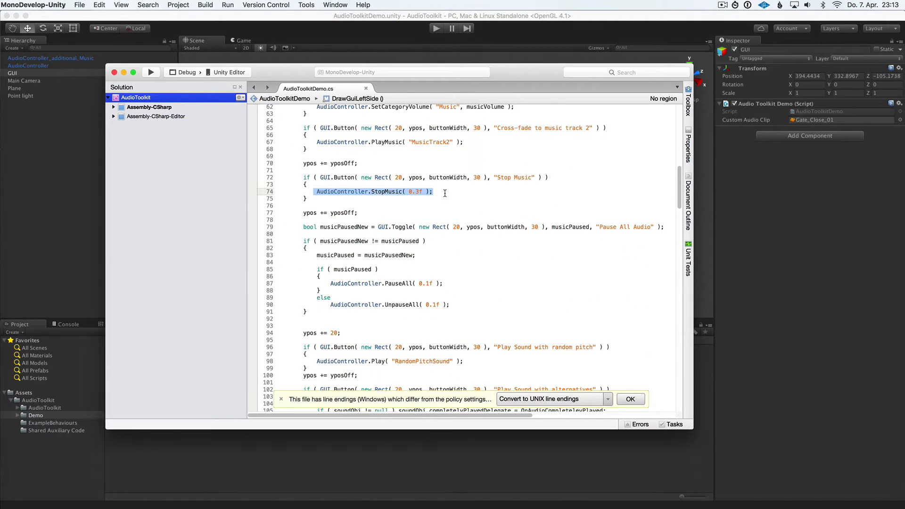
key(super+Tab)
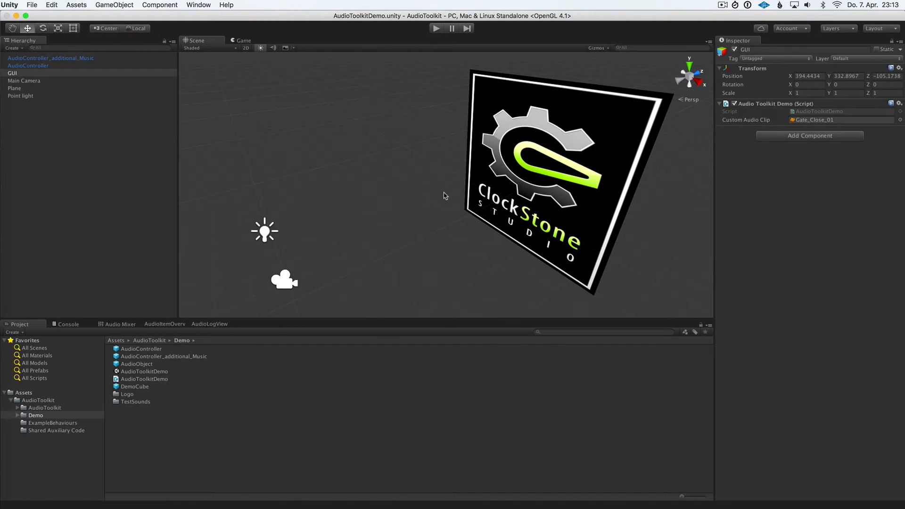
Select the AudioController object and show the settings of the IntroLoopOutro_Gun item in its SFX category
click(114, 65)
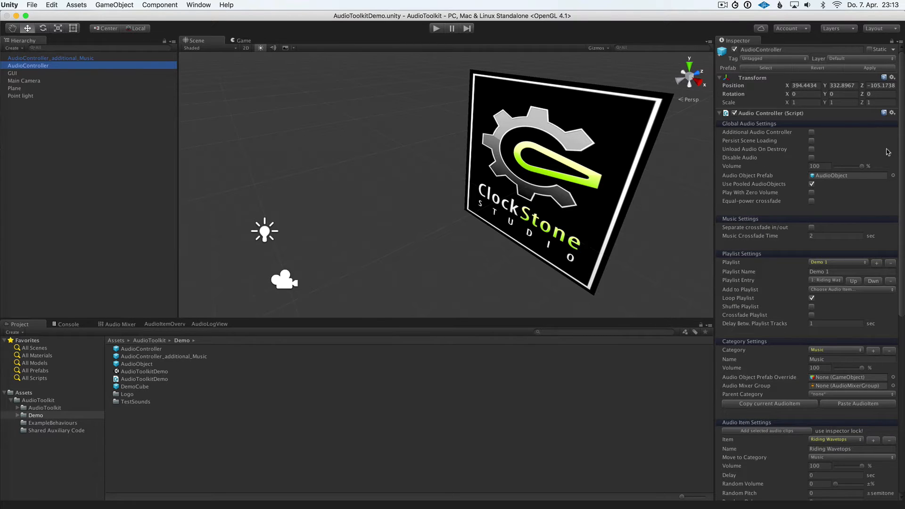
drag(901, 150, 900, 229)
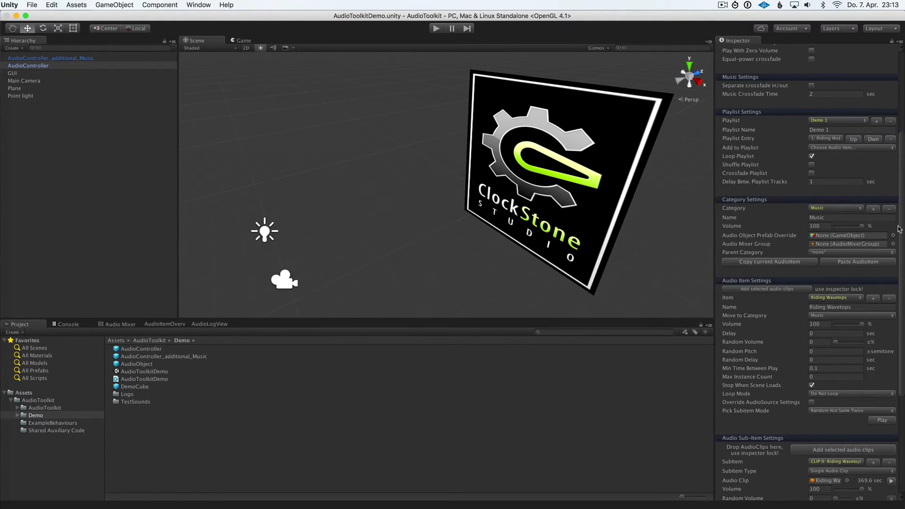
click(850, 209)
click(848, 217)
click(843, 297)
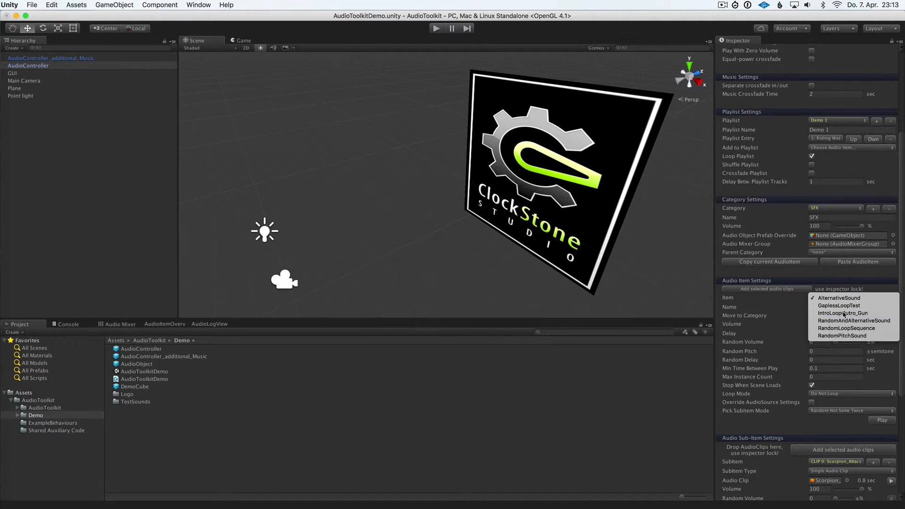
click(844, 314)
scroll(870, 342, down, 5)
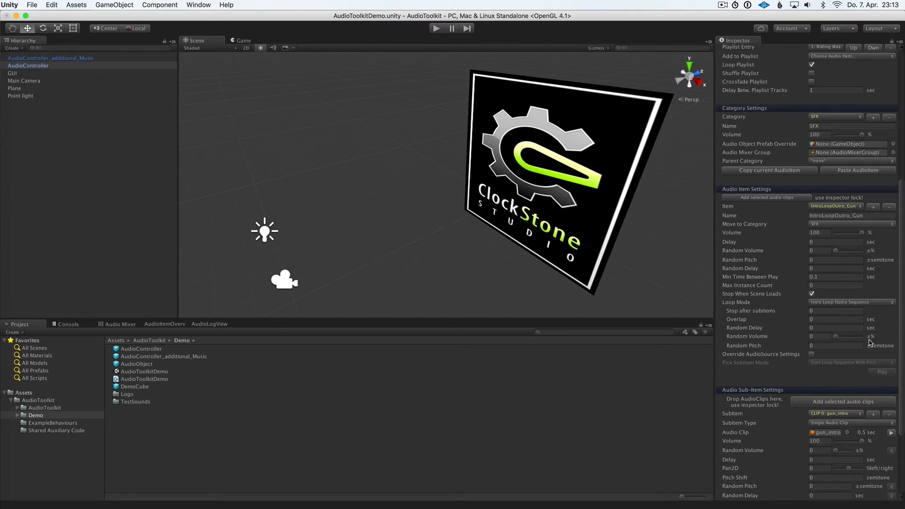
click(813, 260)
click(819, 268)
Run the demo scene and play the sound with random pitch
click(440, 29)
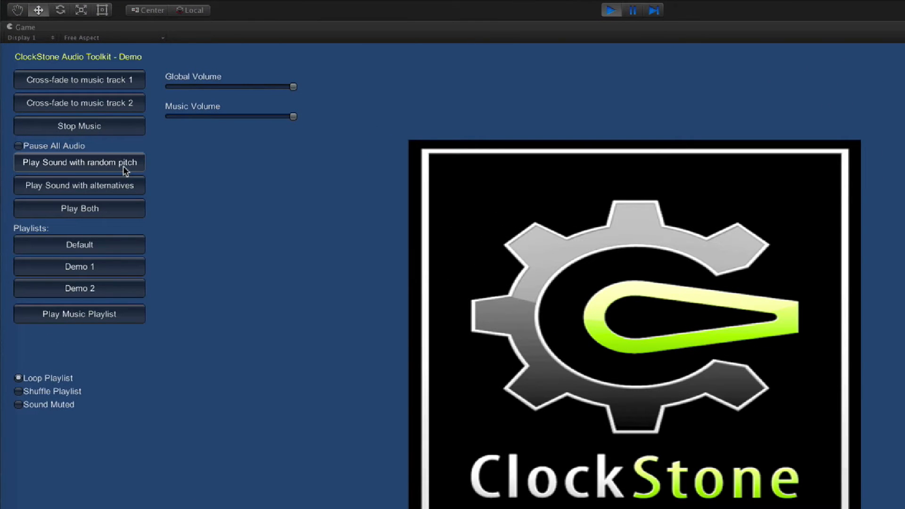
click(125, 169)
Play the sound with alternatives repeatedly in the running demo to hear its variations
click(125, 189)
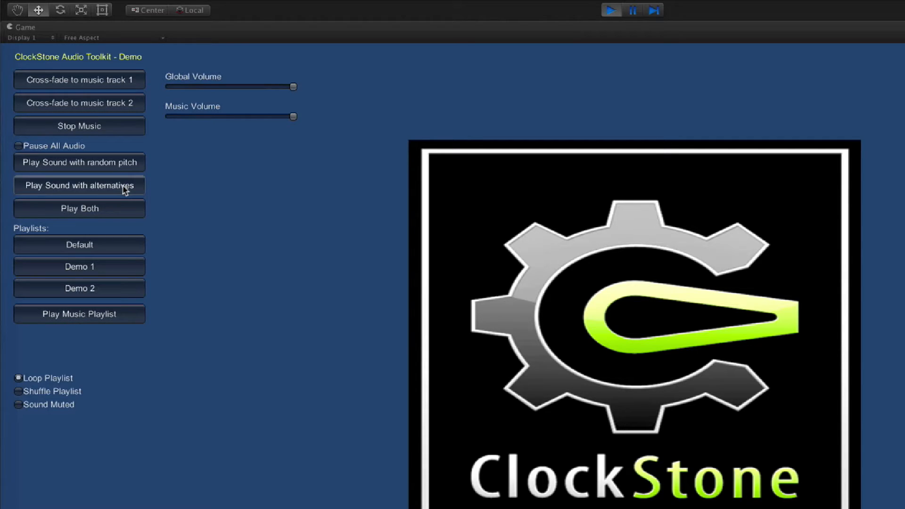
click(125, 189)
click(125, 189)
click(125, 189)
click(125, 189)
click(124, 188)
click(125, 189)
click(124, 189)
click(125, 188)
Play both demo sounds together three times
click(123, 210)
click(123, 210)
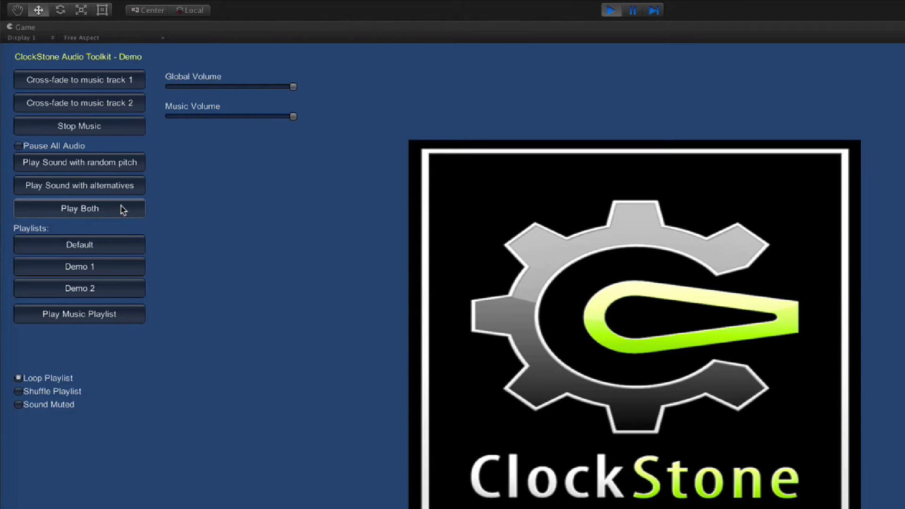
click(123, 210)
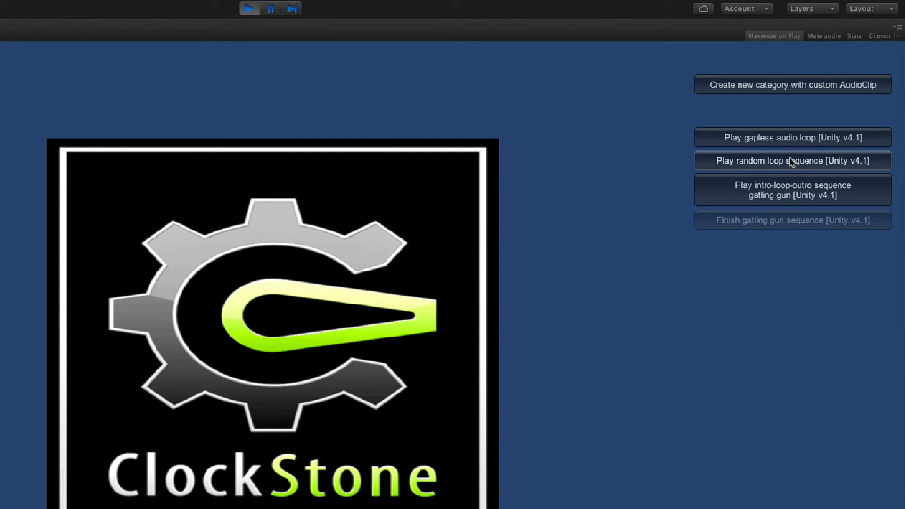
Start and finish the intro-loop-outro gatling gun sequence, and cross-fade the music to track 2 and to track 1
click(791, 188)
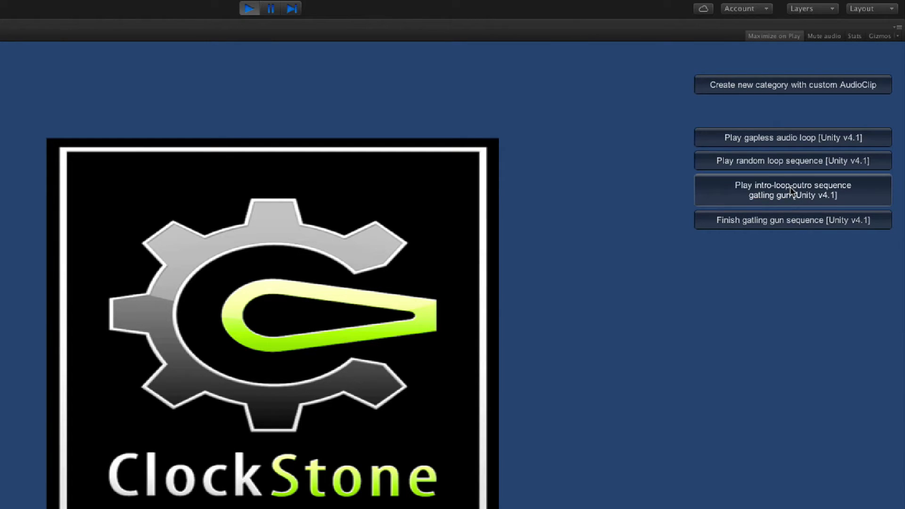
click(791, 226)
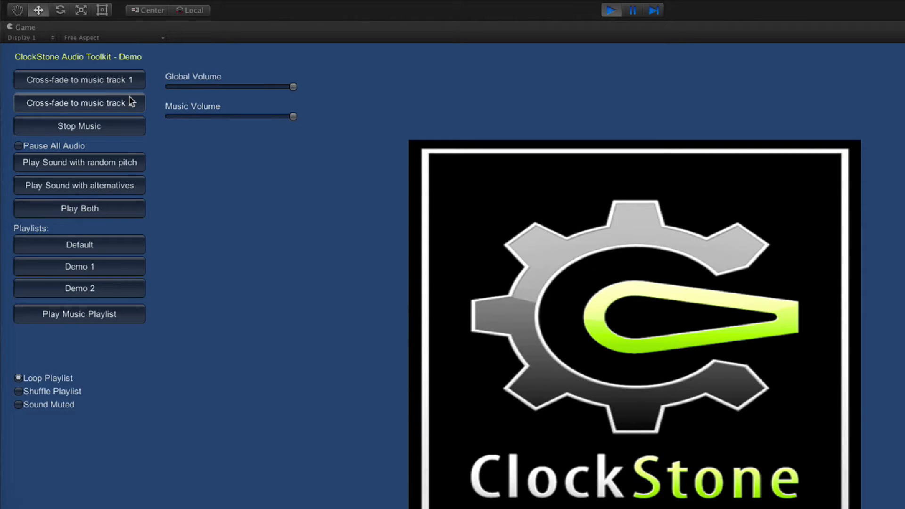
click(131, 102)
click(128, 84)
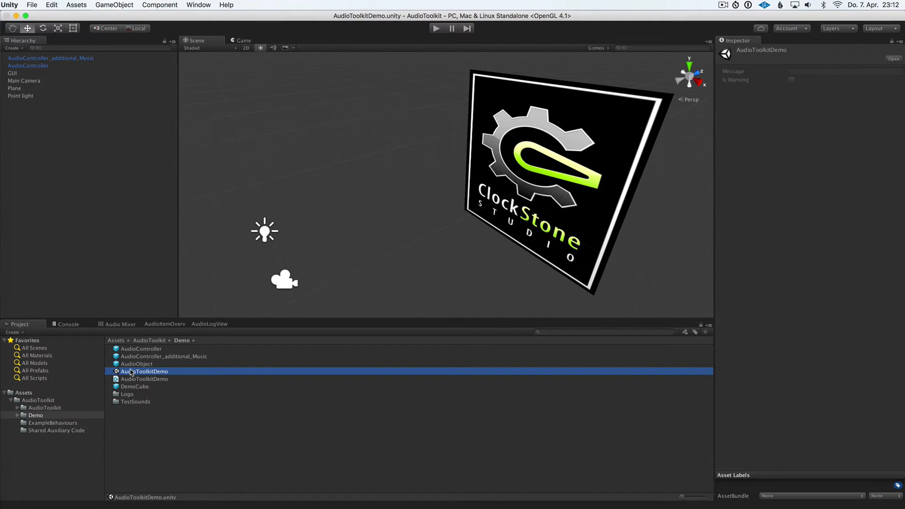
Open the AudioToolkitDemo script attached to the GUI object and highlight the StopMusic call in it
click(12, 74)
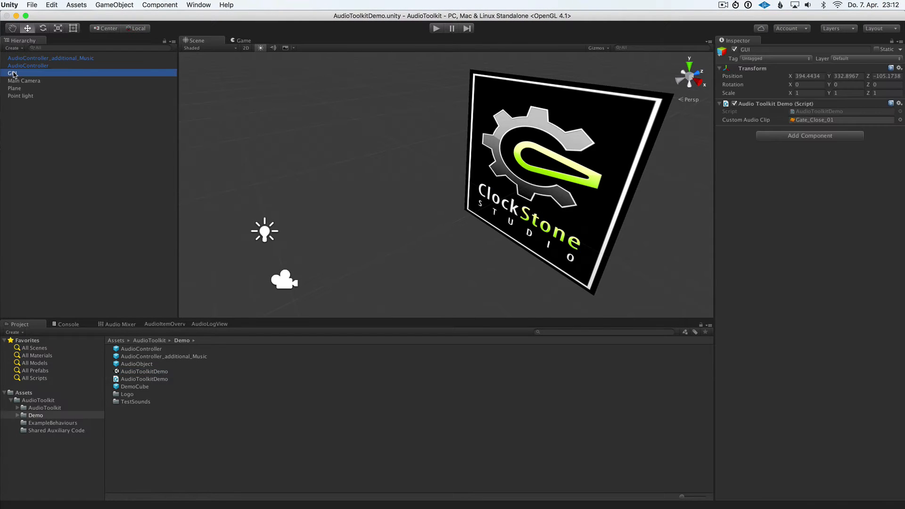
click(820, 114)
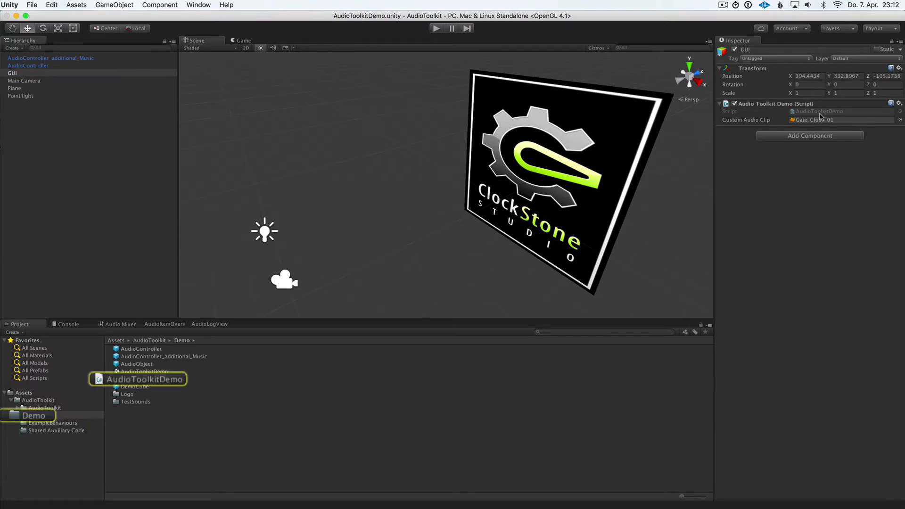
double_click(820, 116)
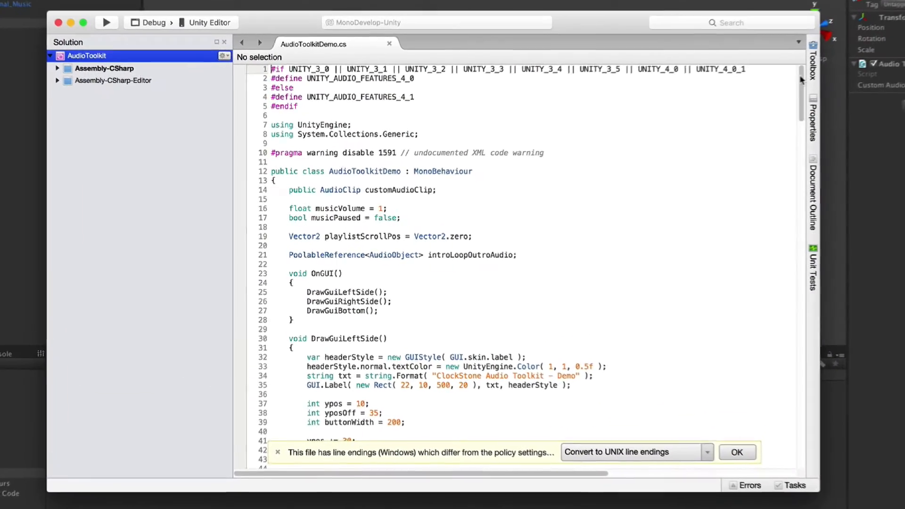
drag(692, 112, 698, 174)
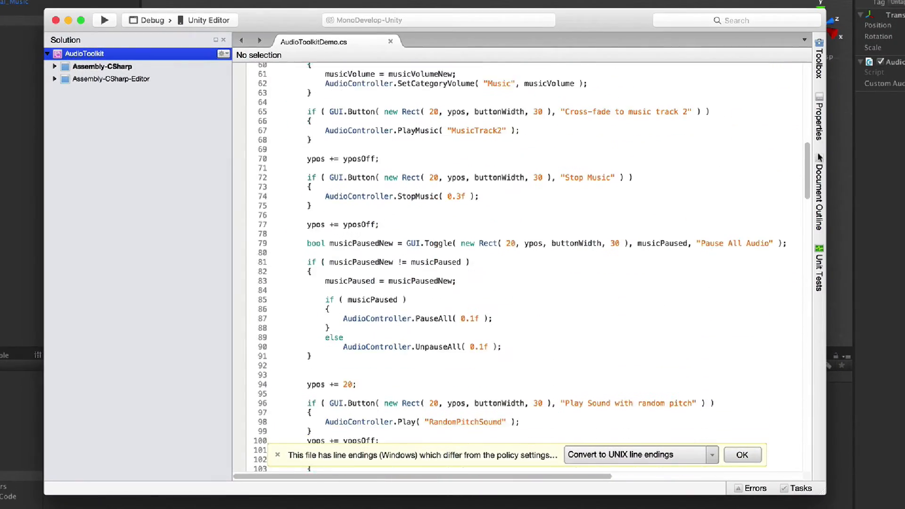
drag(323, 179, 495, 182)
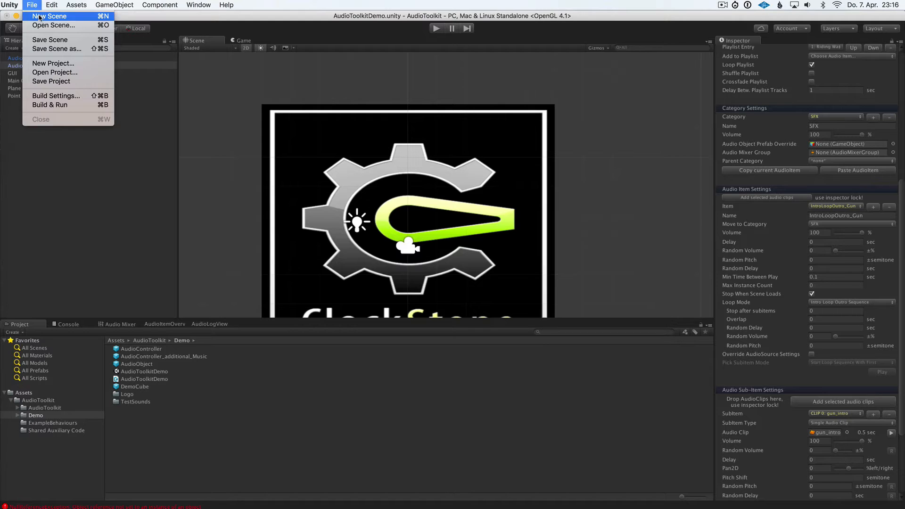
Create a new scene without saving the changes to AudioToolkitDemo
click(47, 15)
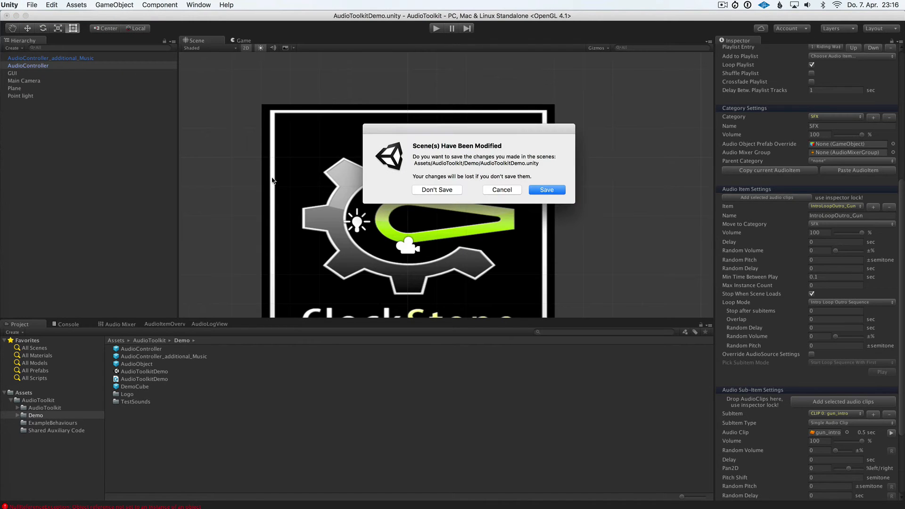
click(439, 190)
Create an empty game object in the new scene and name it AudioMaster
right_click(79, 107)
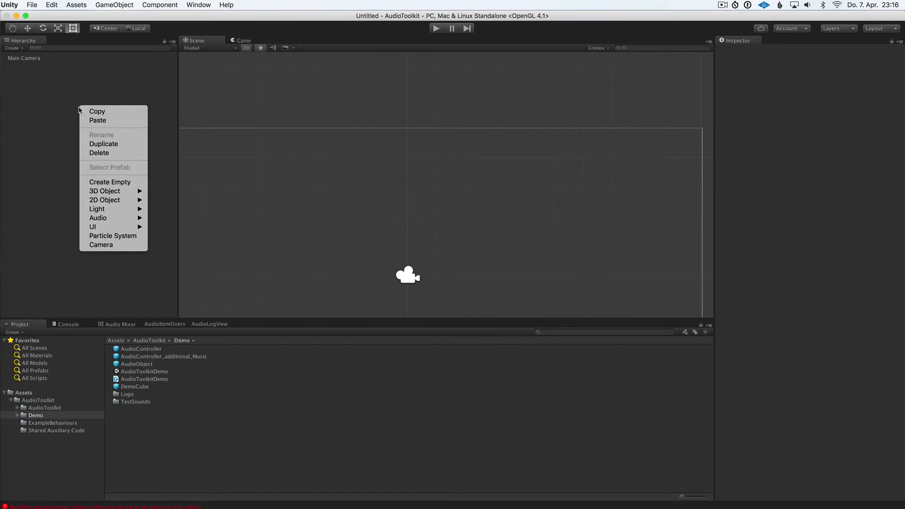
click(92, 183)
click(23, 66)
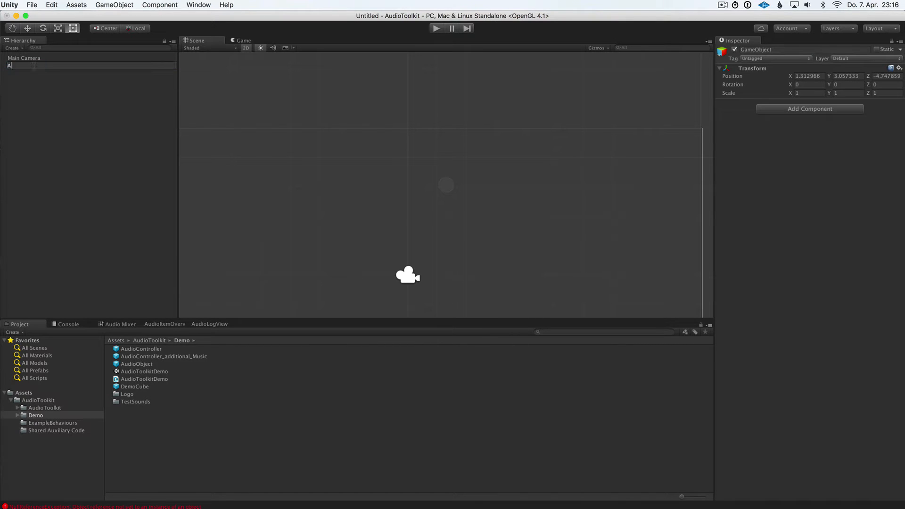
text(AudioMaster)
key(Return)
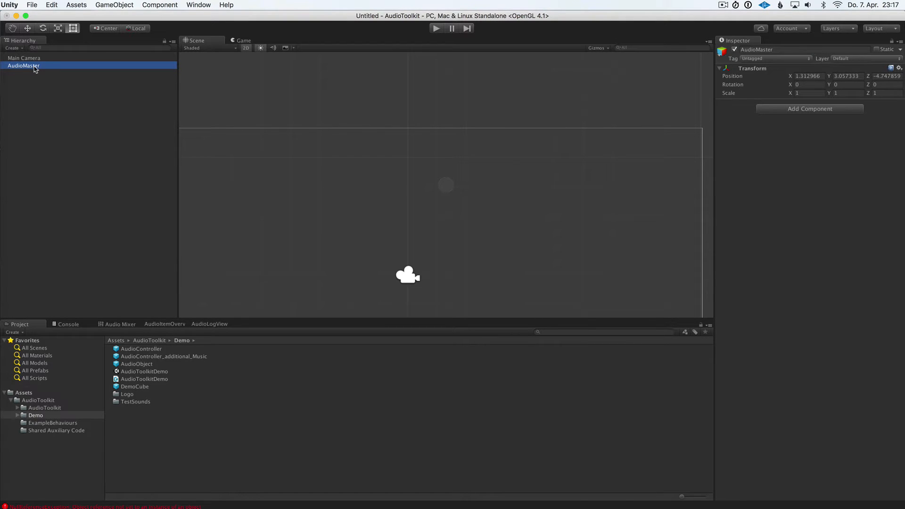
Add the AudioController component to the AudioMaster object
click(792, 111)
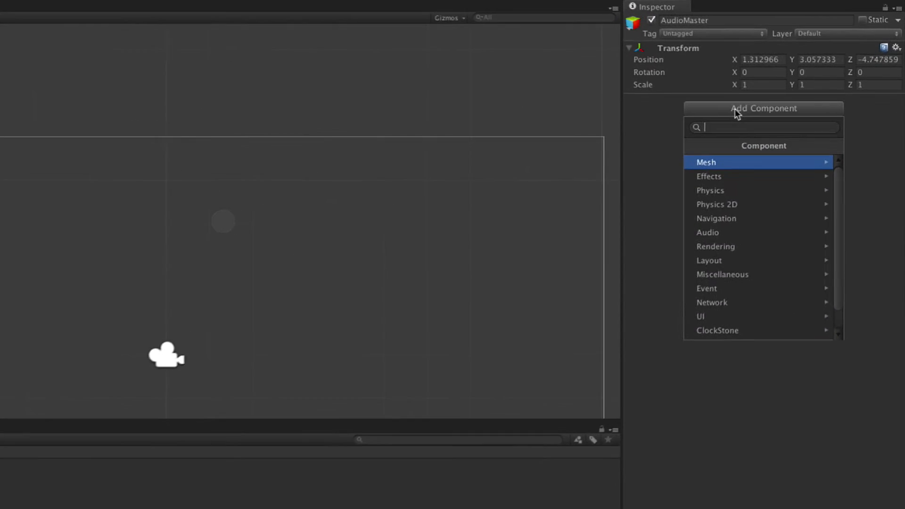
text(AudioCo)
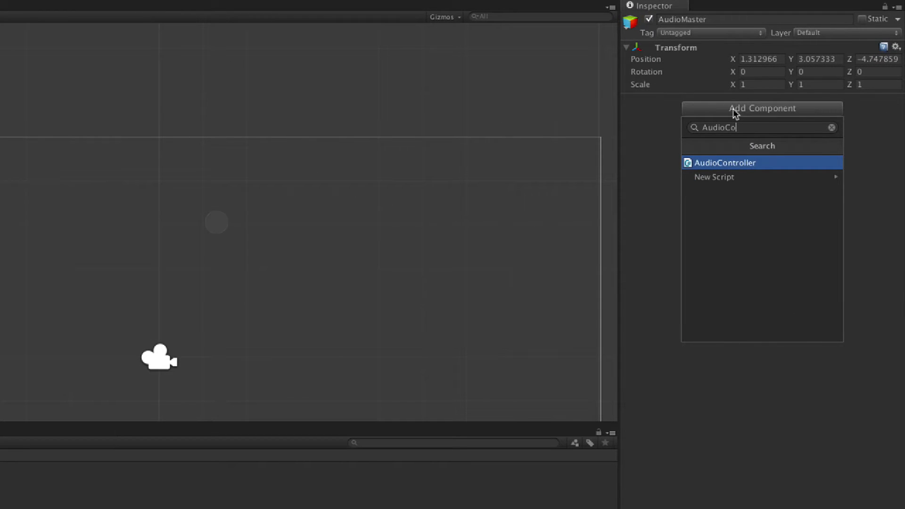
key(Return)
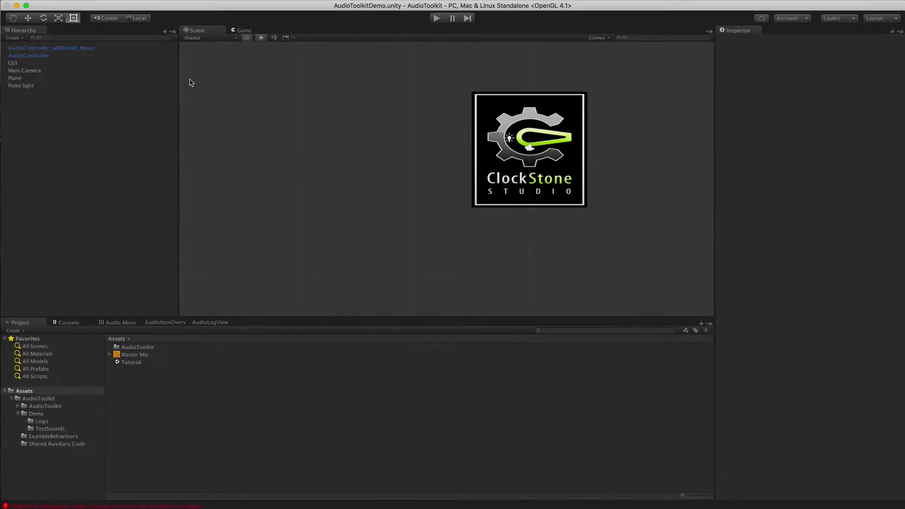
Select both audio controllers of the AudioToolkitDemo scene, single out AudioController, and list the available audio categories
click(115, 55)
shift+click(114, 48)
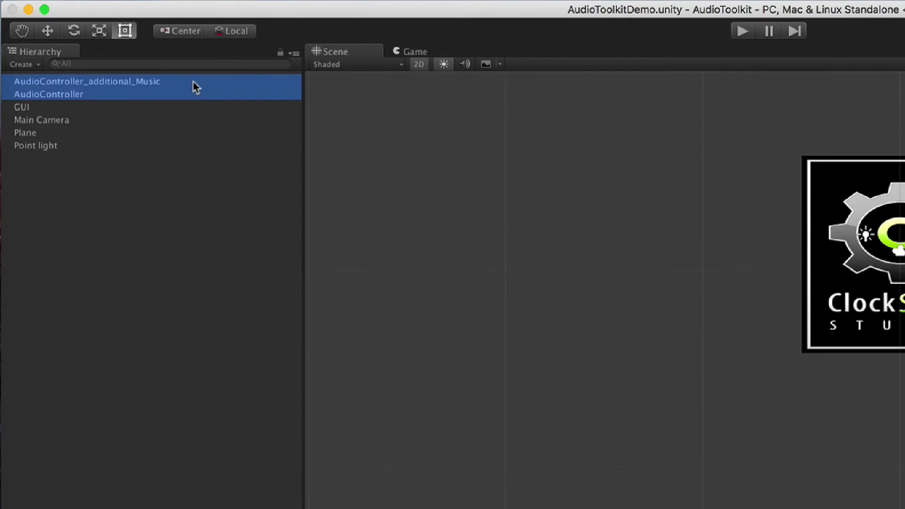
click(190, 95)
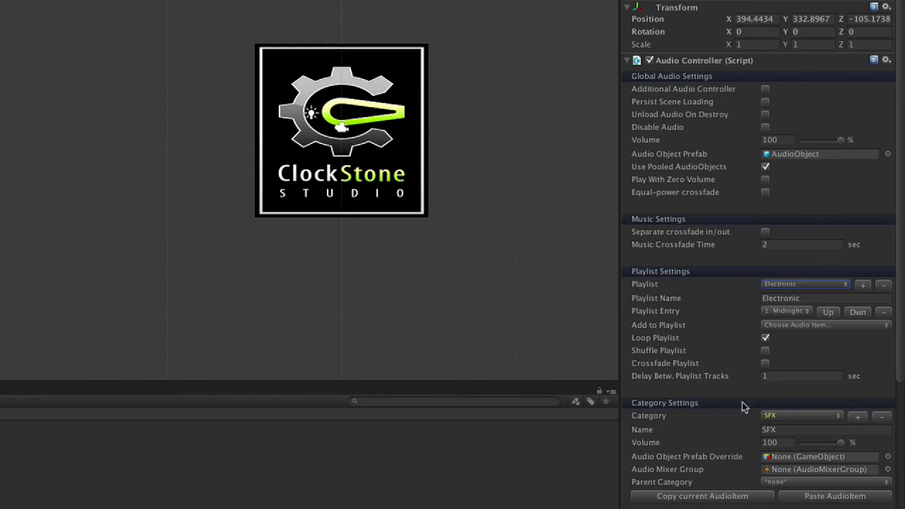
click(791, 418)
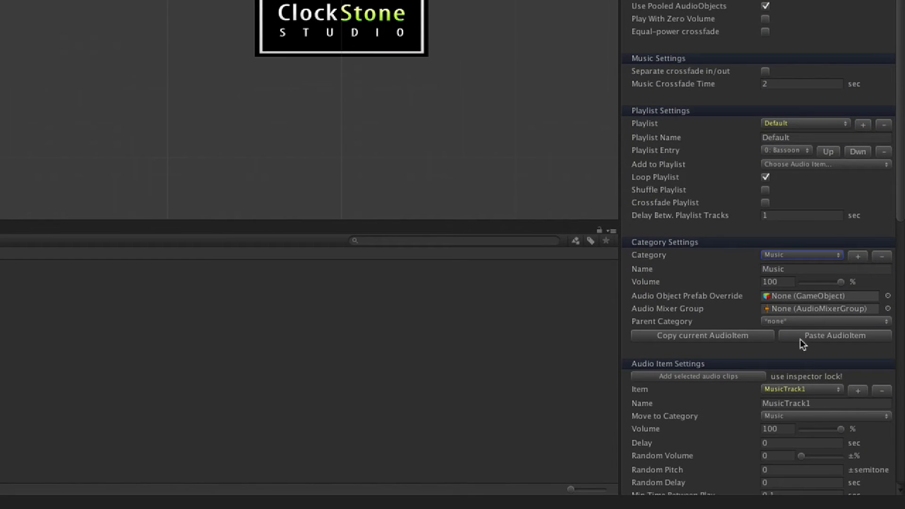
Check the Music category's audio items in AudioController_additional_Music and mark it as an Additional Audio Controller
click(815, 390)
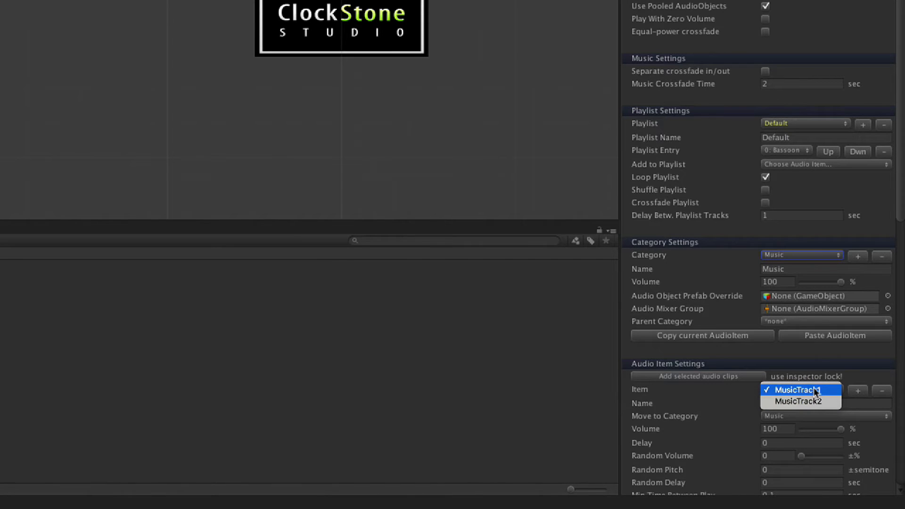
click(811, 369)
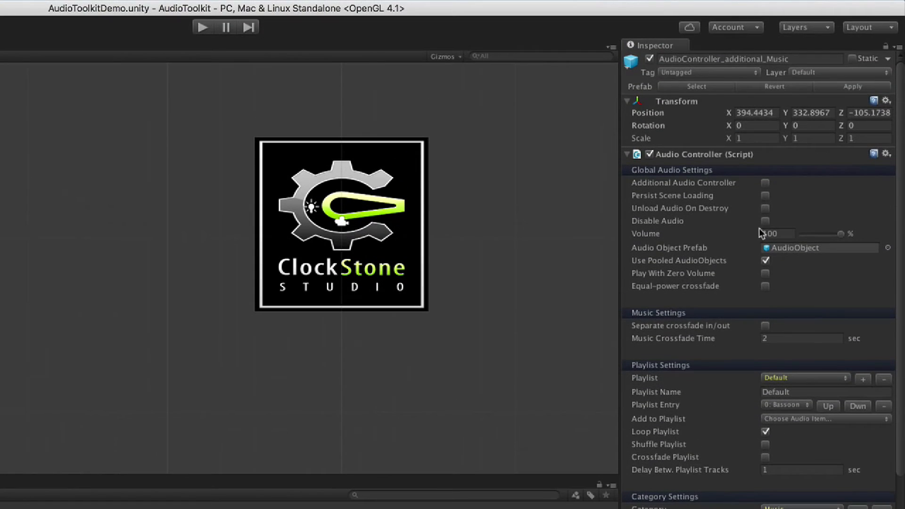
click(765, 183)
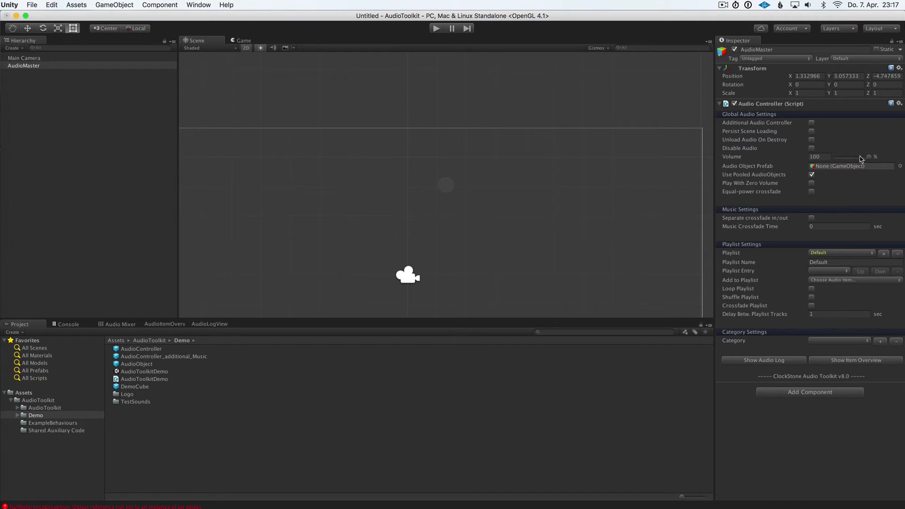
mouse_move(870, 160)
mouse_down()
mouse_move(838, 160)
mouse_move(874, 162)
mouse_up()
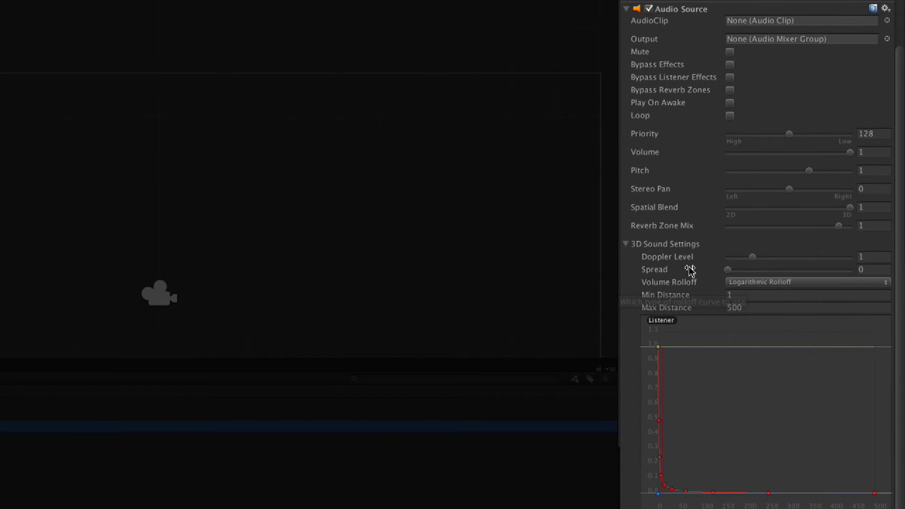
Set the Audio Source's Priority to 104 and its Doppler Level to 0.48
drag(789, 135, 778, 136)
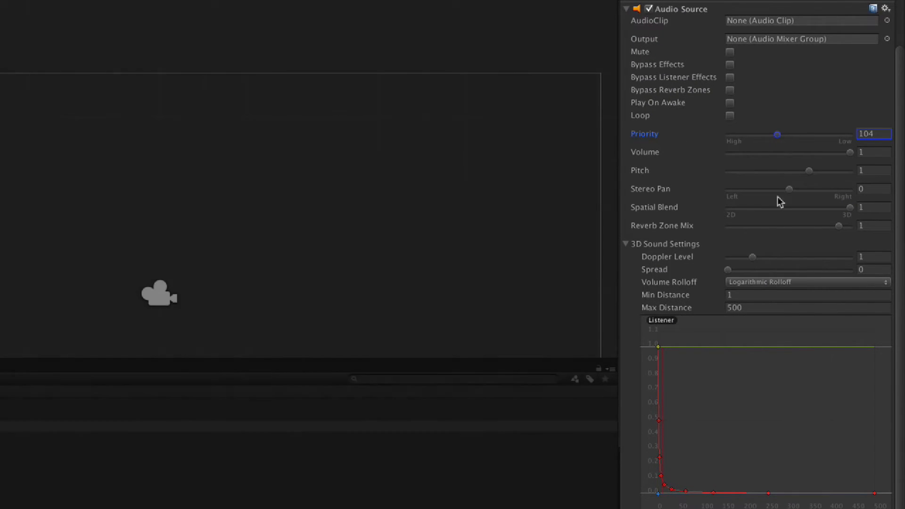
drag(753, 257, 739, 257)
Set the Audio Source's Volume Rolloff to Linear Rolloff with a minimum distance of 10 and a maximum distance of 100
click(740, 281)
click(749, 293)
click(745, 294)
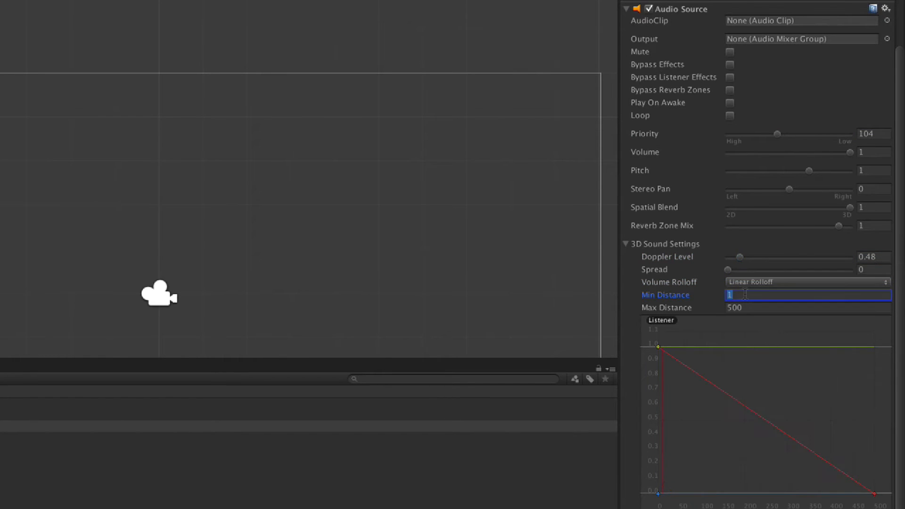
text(10)
key(Tab)
text(100)
Add a key midway along the Audio Source's volume rolloff curve and pull it down to form a custom rolloff
double_click(767, 415)
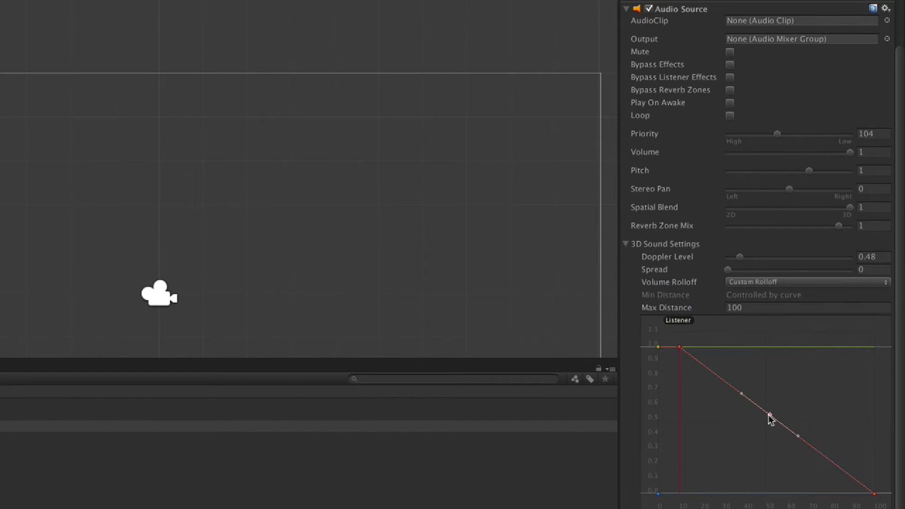
drag(767, 415, 799, 470)
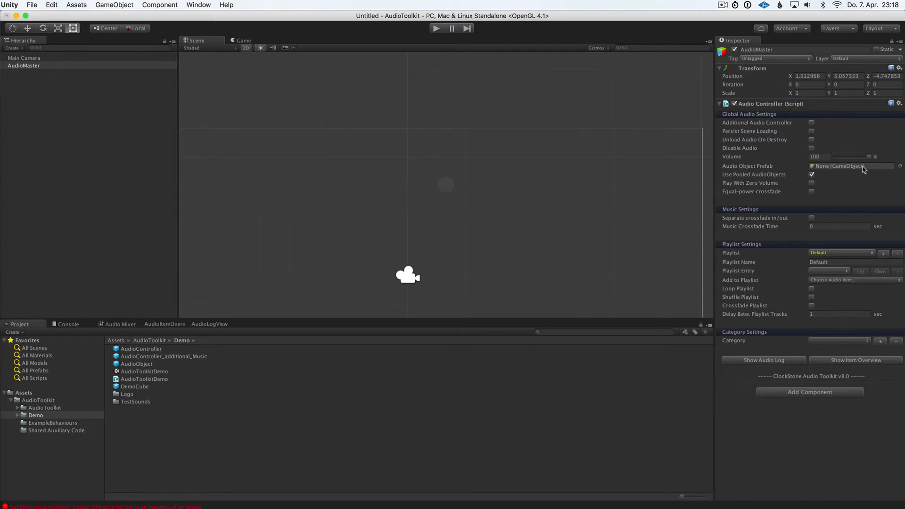
Assign the AudioObject prefab as AudioMaster's Audio Object Prefab and add an audio category named Enemies
drag(137, 364, 825, 168)
click(858, 360)
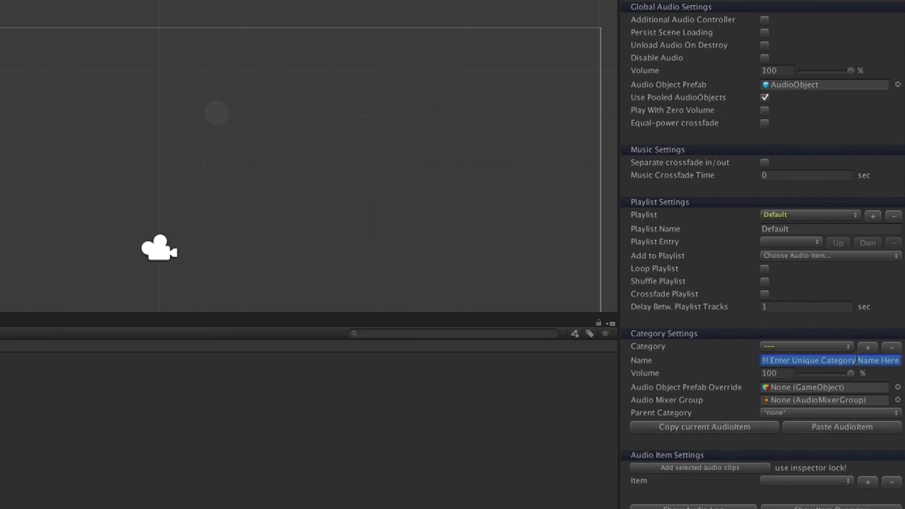
text(Enemies)
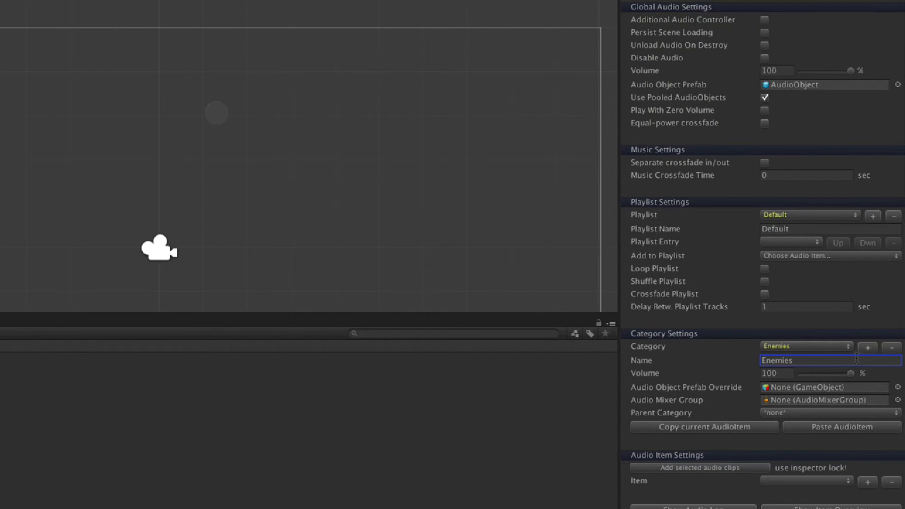
Examine the category's Audio Object Prefab Override and Audio Mixer Group settings, and view the Audio Mixer in the demo scene
click(820, 390)
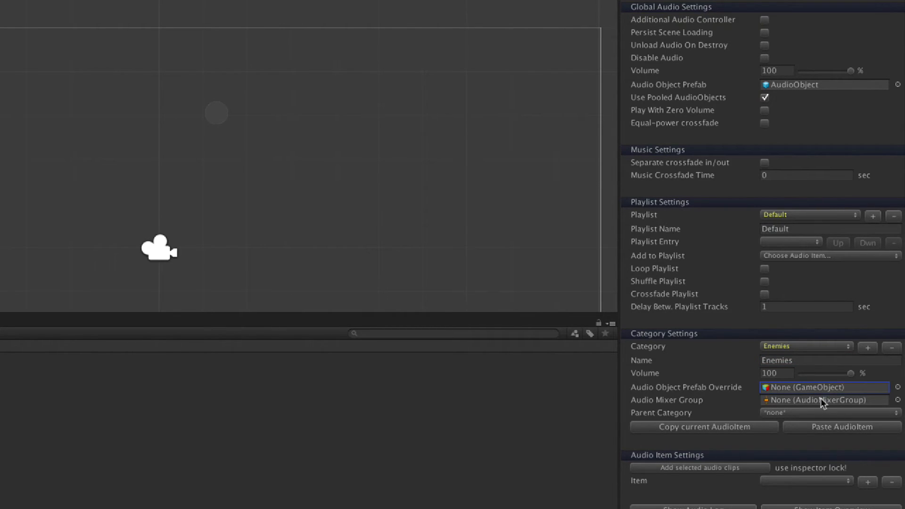
click(823, 404)
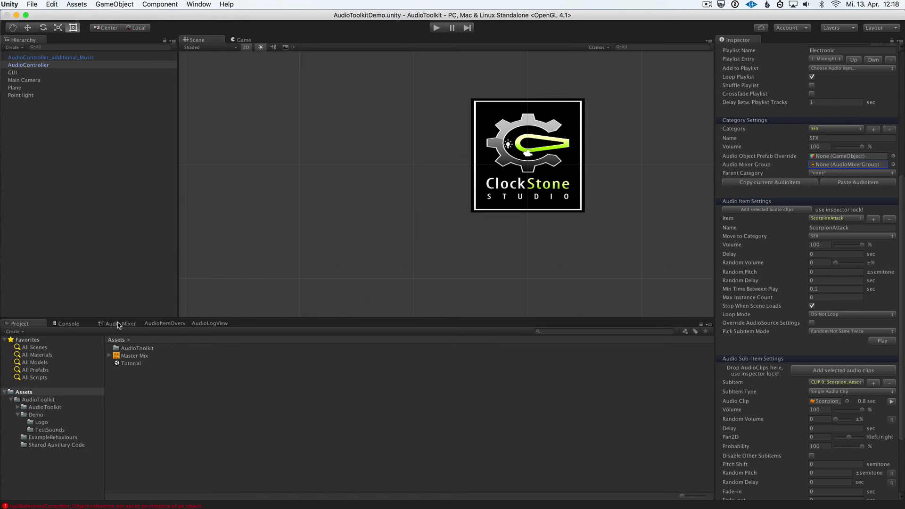
click(122, 317)
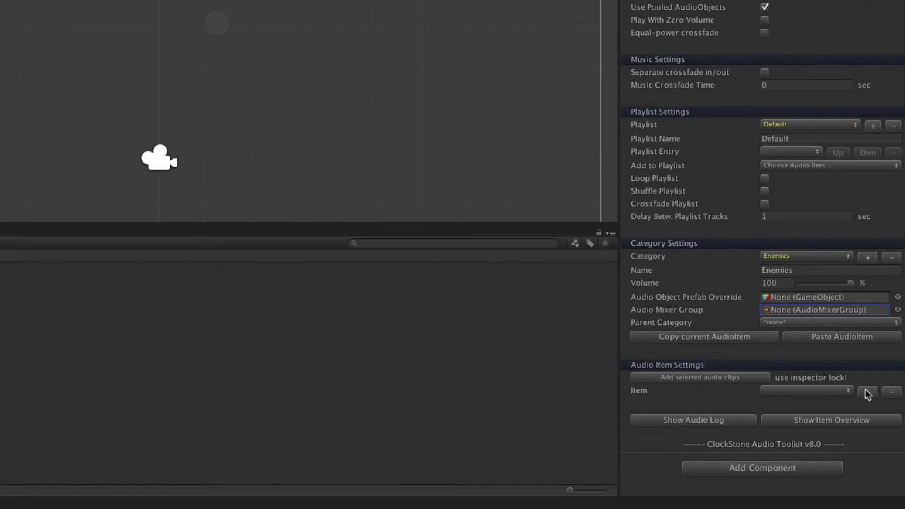
Add an audio item named ScorpionAttack to the Enemies category
click(867, 392)
click(860, 404)
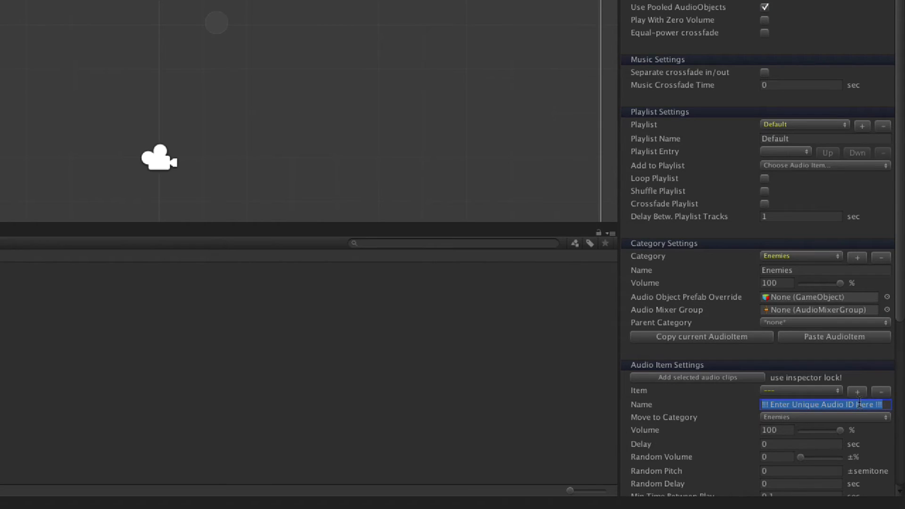
text(Scorpion)
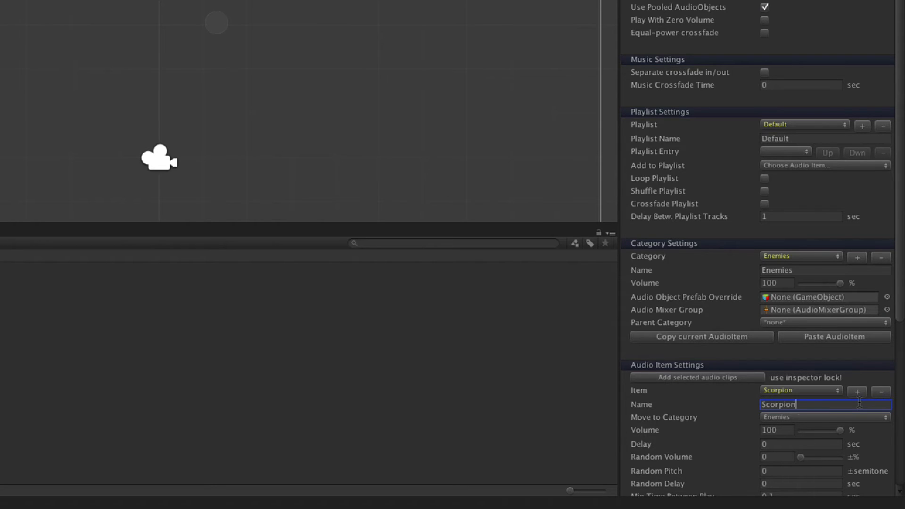
text(Attack)
Set the ScorpionAttack item's Random Volume to 15%
scroll(860, 401, down, 5)
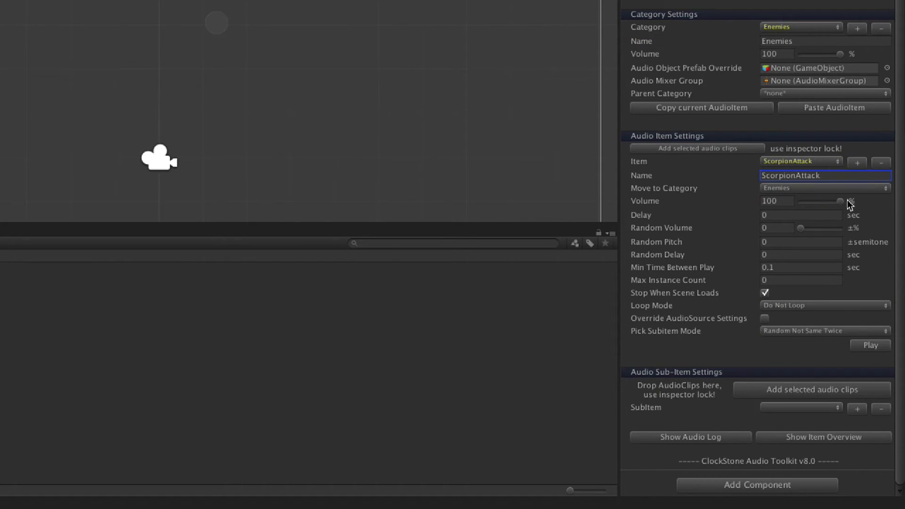
click(813, 215)
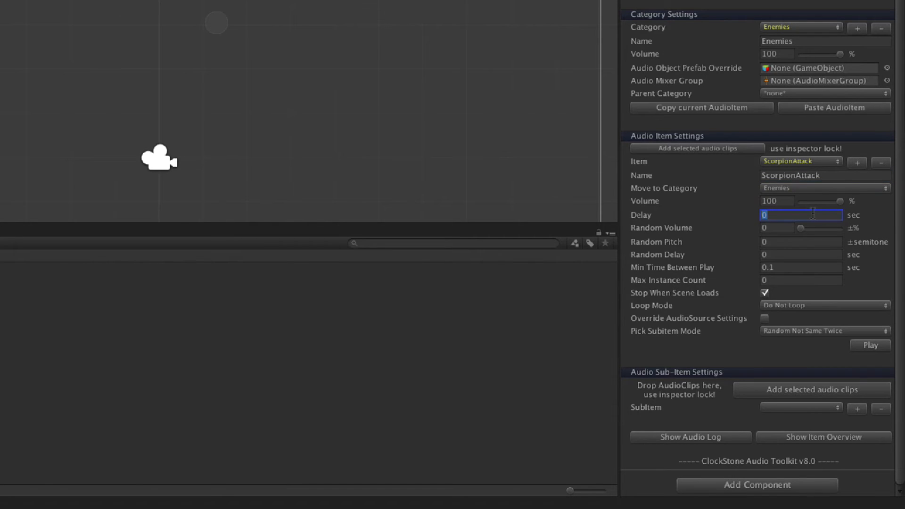
click(777, 230)
text(15)
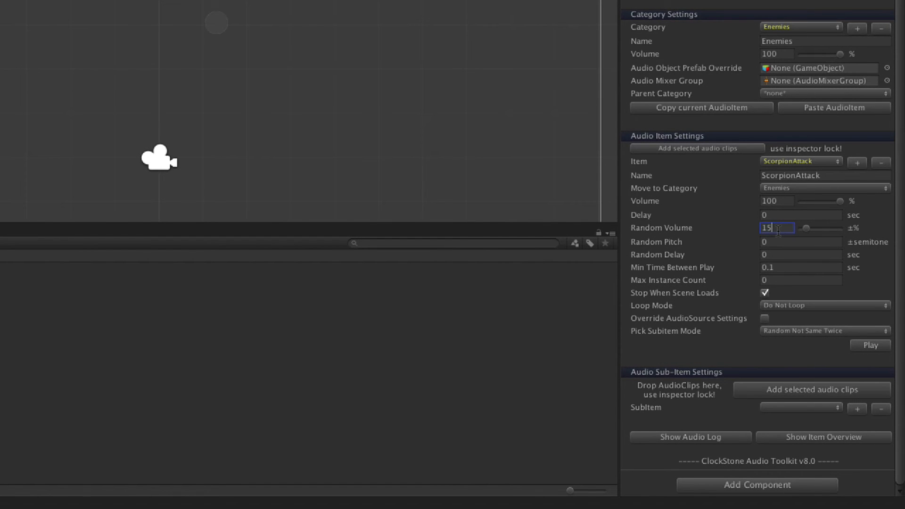
Add a sub-item to ScorpionAttack and assign the Scorpion_Attack_01 sound from the Demo TestSounds folder as its audio clip
click(858, 409)
scroll(861, 413, down, 5)
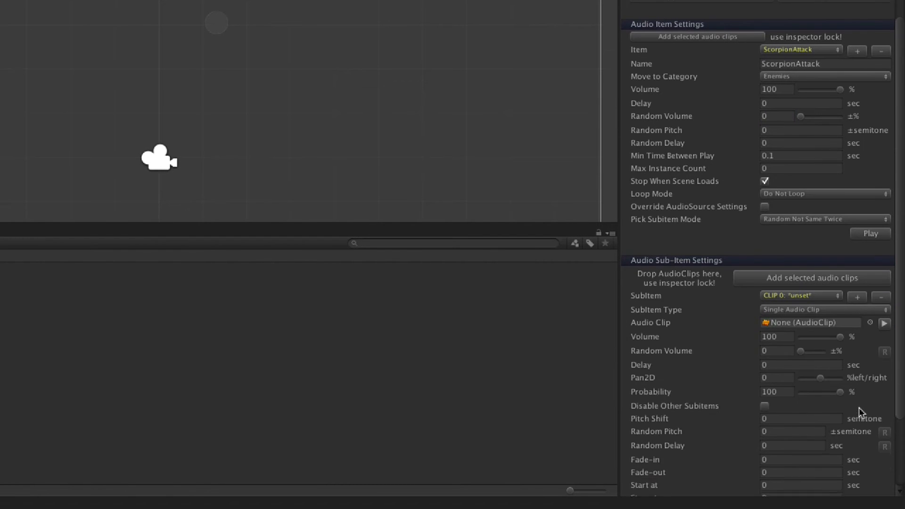
scroll(860, 412, down, 5)
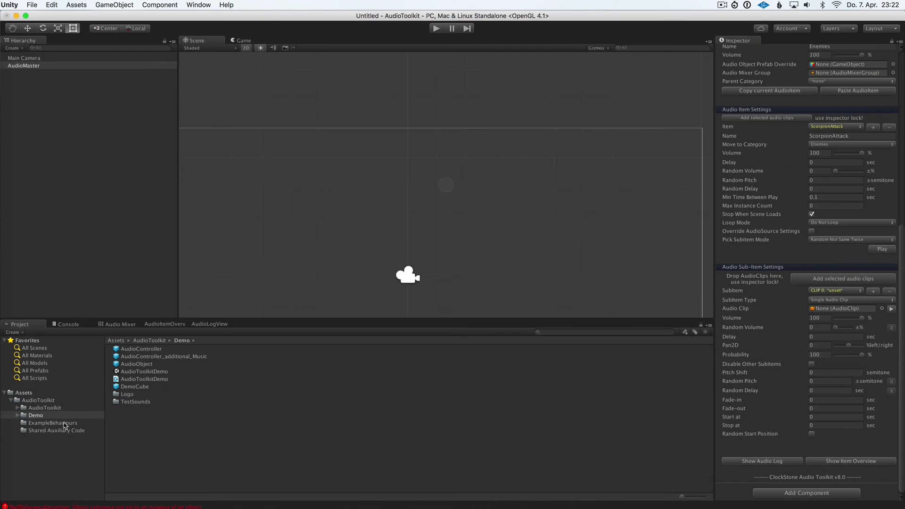
drag(146, 447, 828, 313)
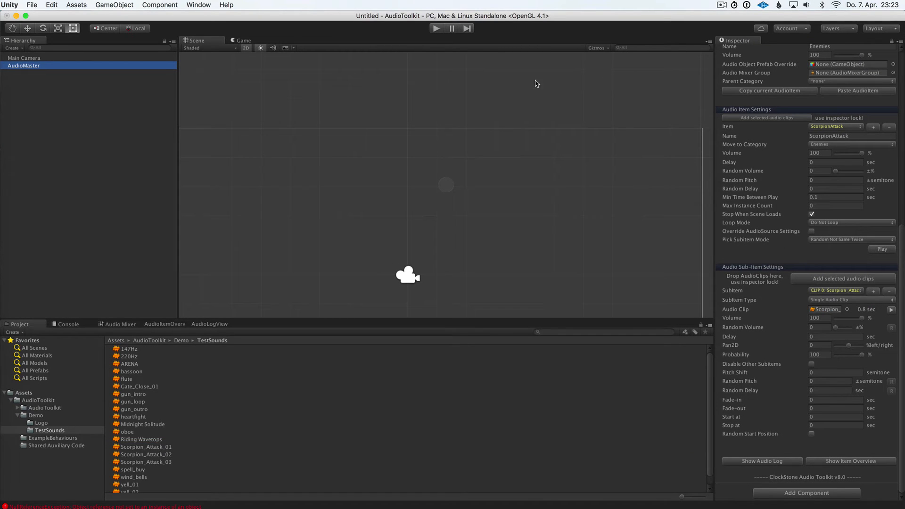
Run the scene, preview the sub-item's audio clip, and stop the scene
click(436, 28)
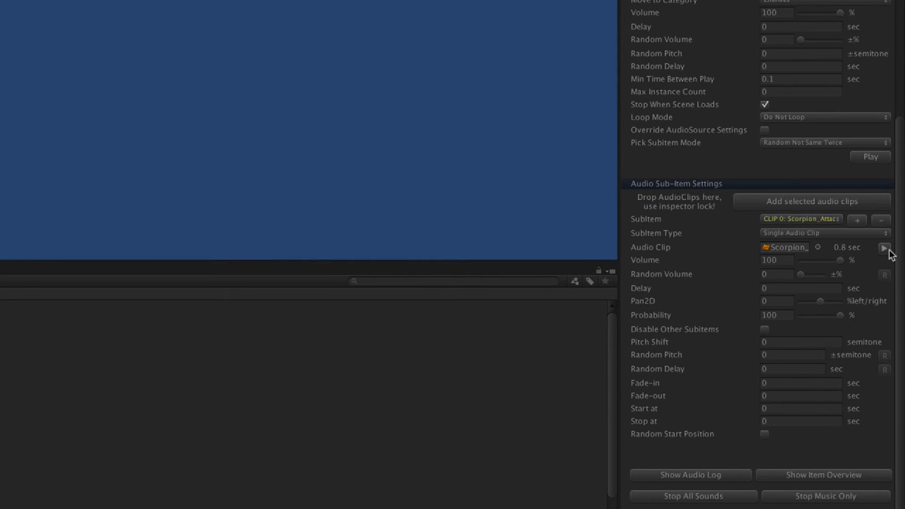
click(889, 250)
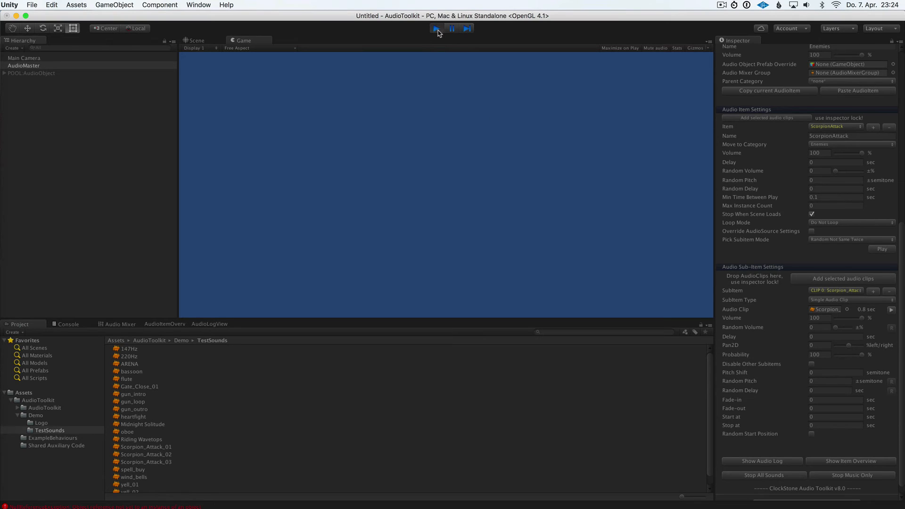
click(438, 31)
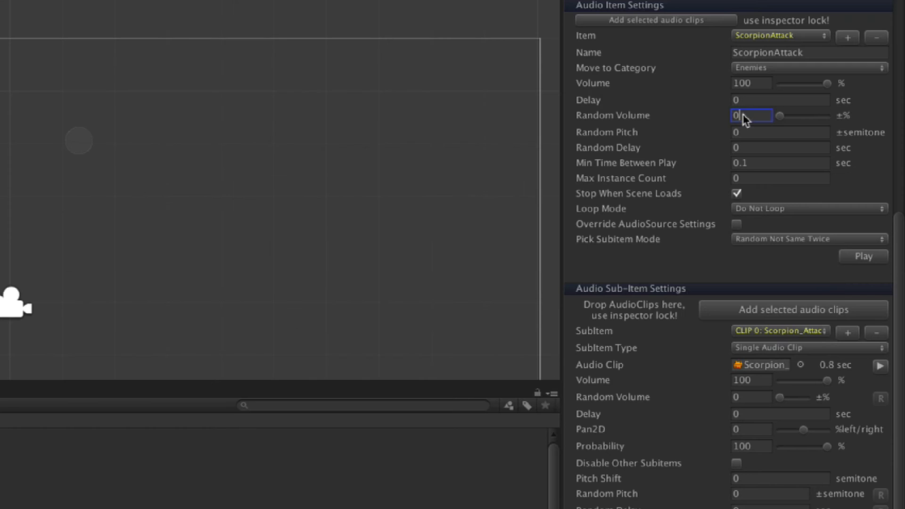
Set the ScorpionAttack item's Random Volume to 15% and its Random Pitch to 5 semitones
click(816, 171)
text(15)
click(747, 134)
text(5)
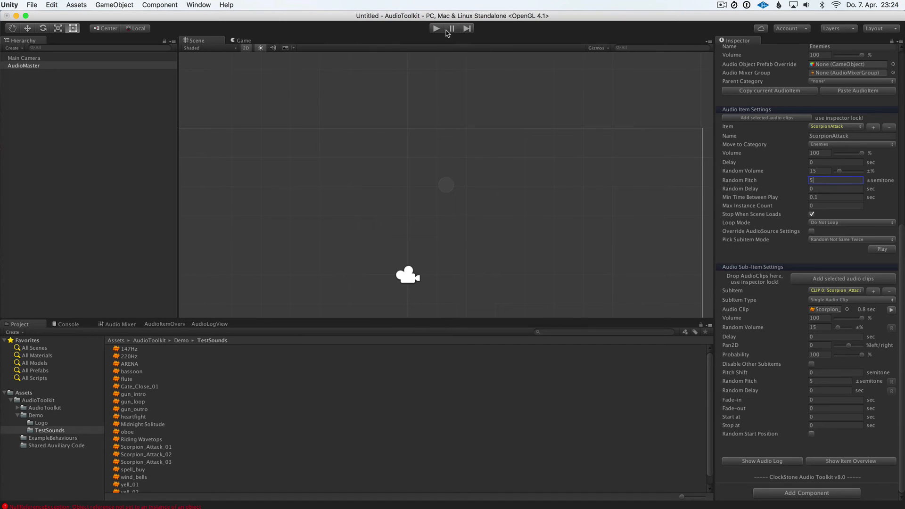
Run the scene, play the ScorpionAttack item several times to hear the random variation, and stop the scene
click(439, 29)
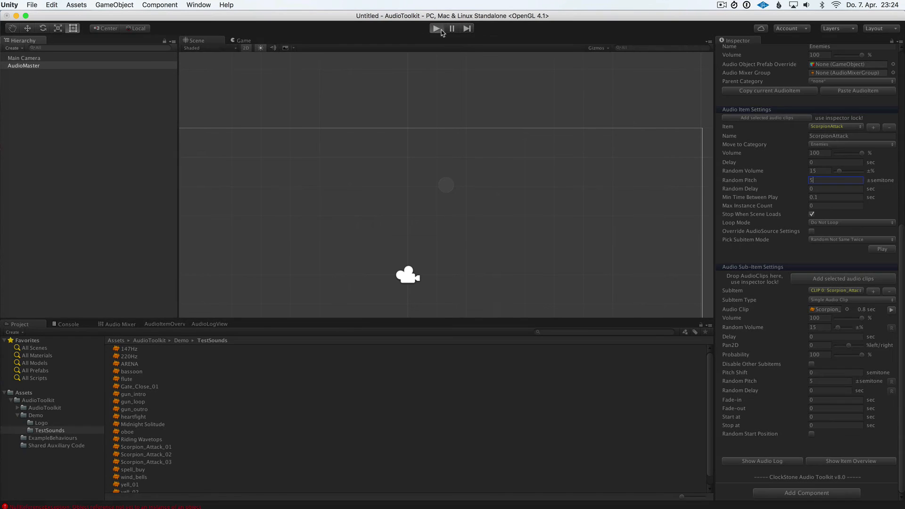
click(882, 249)
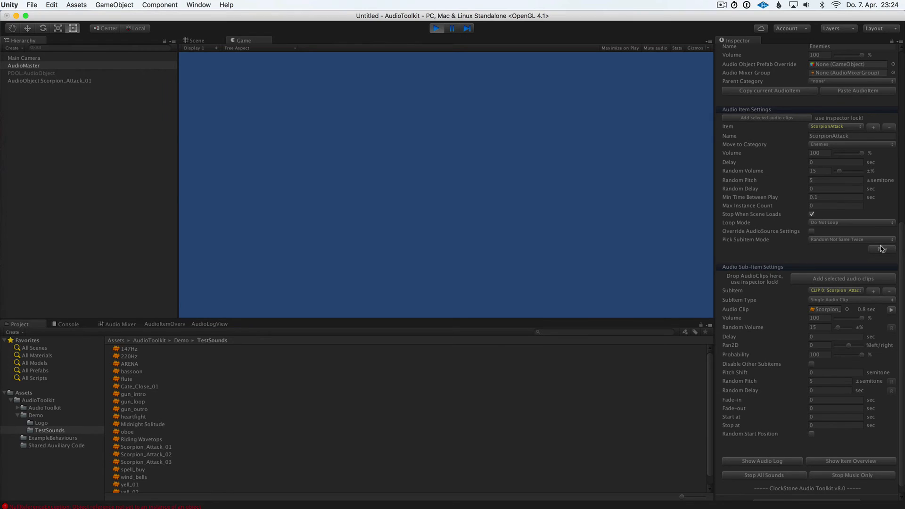
click(882, 248)
click(882, 250)
click(882, 250)
click(881, 250)
click(881, 251)
click(436, 29)
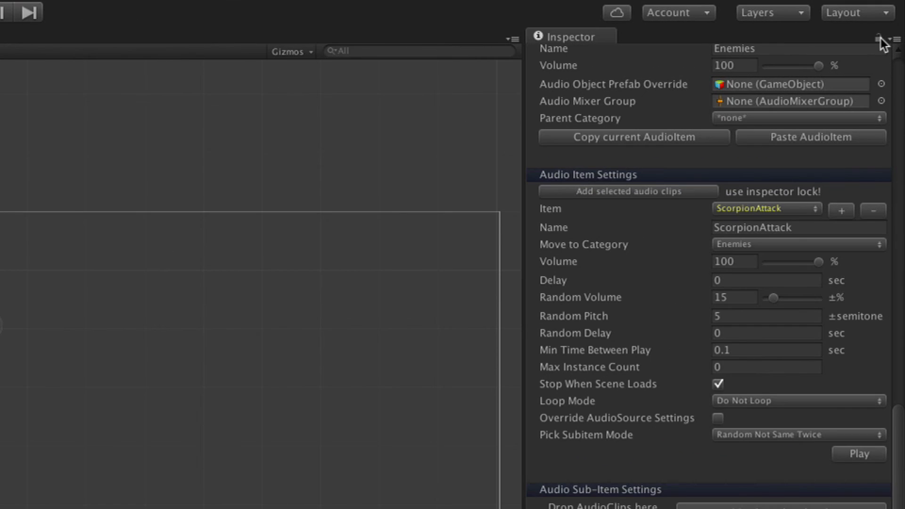
Lock the Inspector and add the Scorpion_Attack_02 and Scorpion_Attack_03 clips as sub-items of ScorpionAttack
click(879, 37)
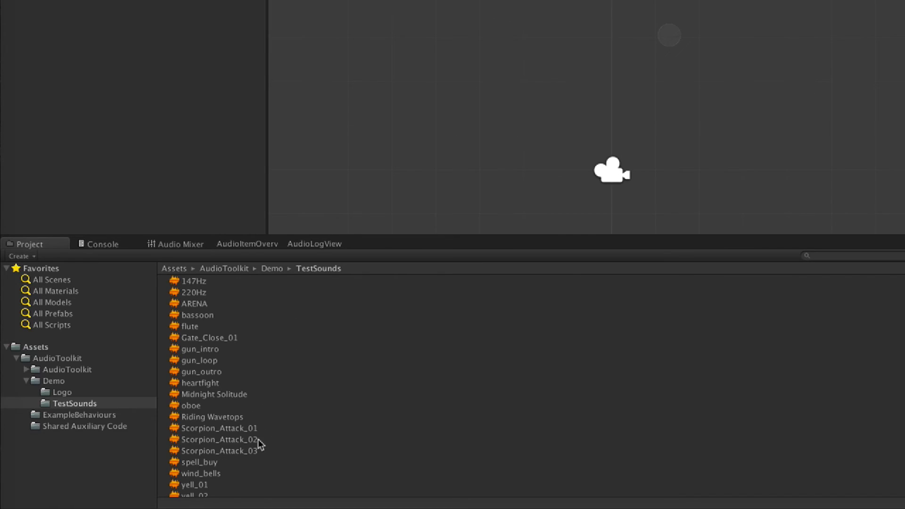
click(260, 439)
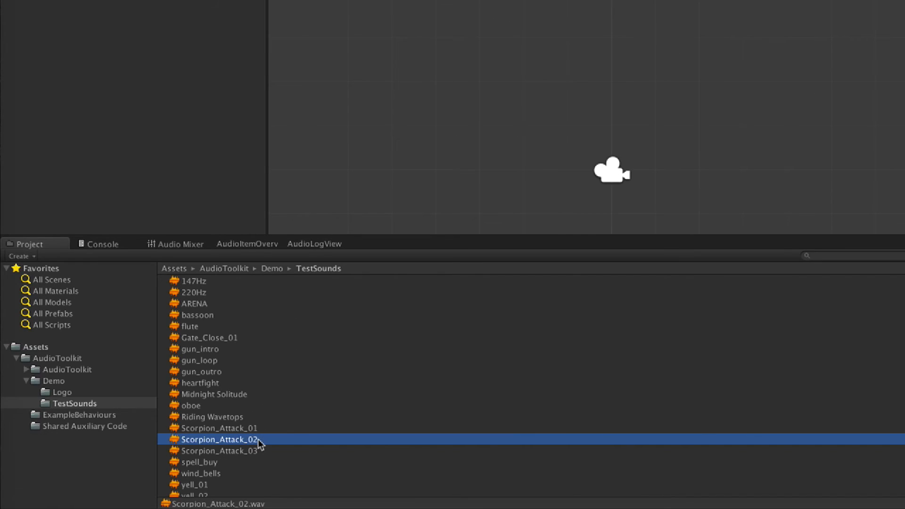
shift+click(260, 452)
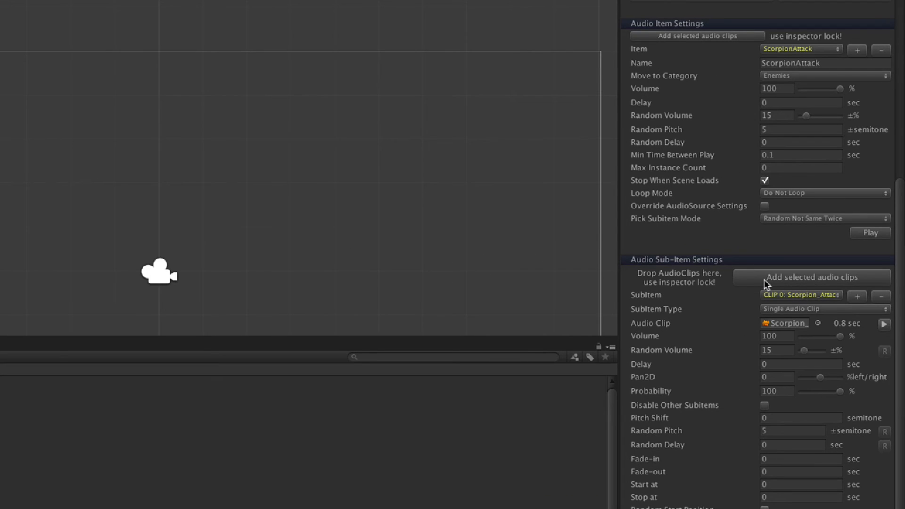
click(766, 281)
Select the Scorpion_Attack_03 sub-item and lower its Volume to 0%
click(783, 295)
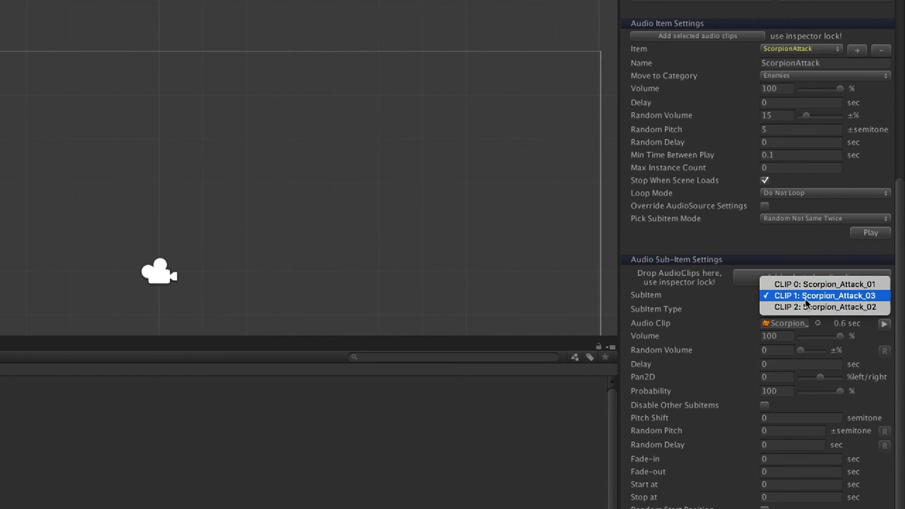
click(805, 299)
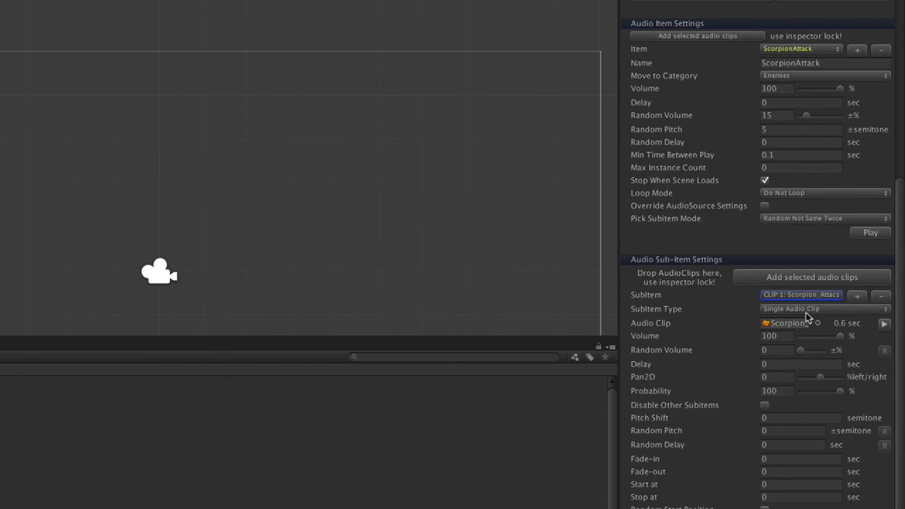
drag(840, 336, 809, 356)
Set the ScorpionAttack item's Random Pitch to 5 semitones and check that value on the Scorpion_Attack_03 and Scorpion_Attack_01 sub-items
click(778, 128)
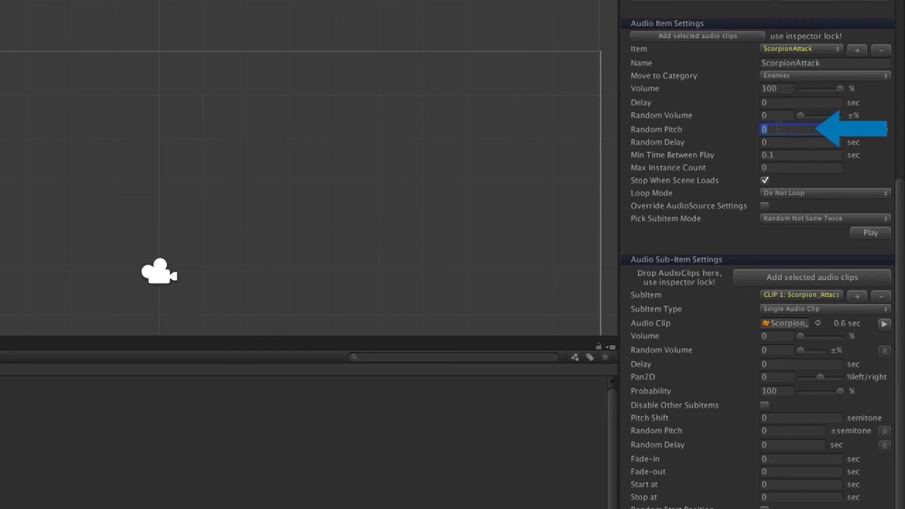
text(5)
click(793, 431)
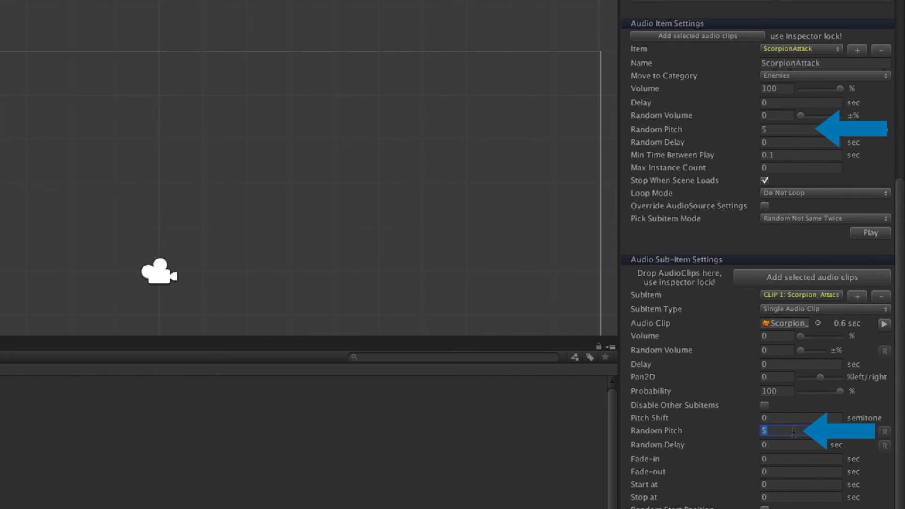
click(798, 295)
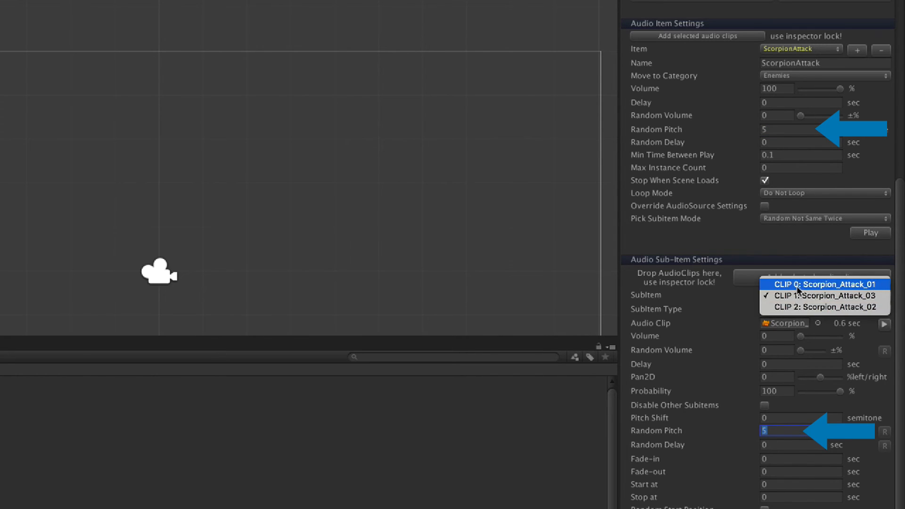
click(798, 285)
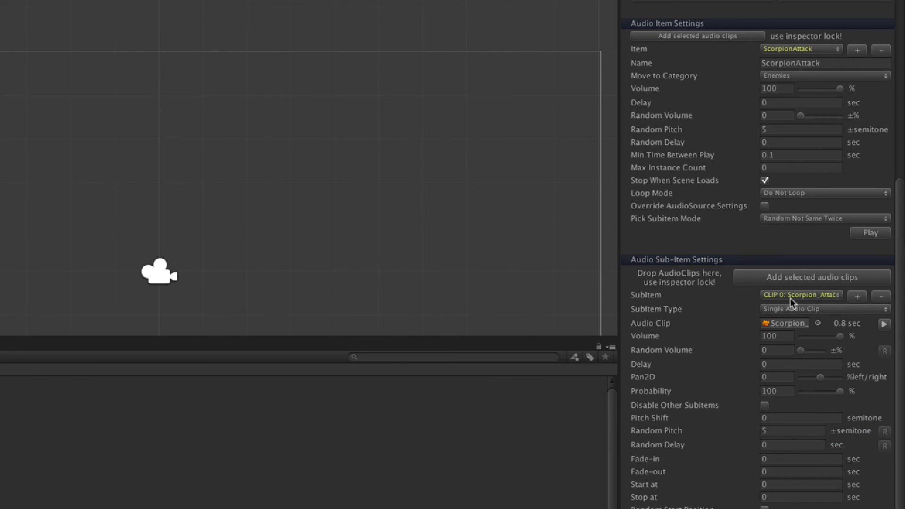
Try a Random Pitch of 10 semitones on the Scorpion_Attack_02 sub-item and reset it to the item's value
click(790, 296)
click(796, 316)
click(815, 431)
text(10)
click(884, 431)
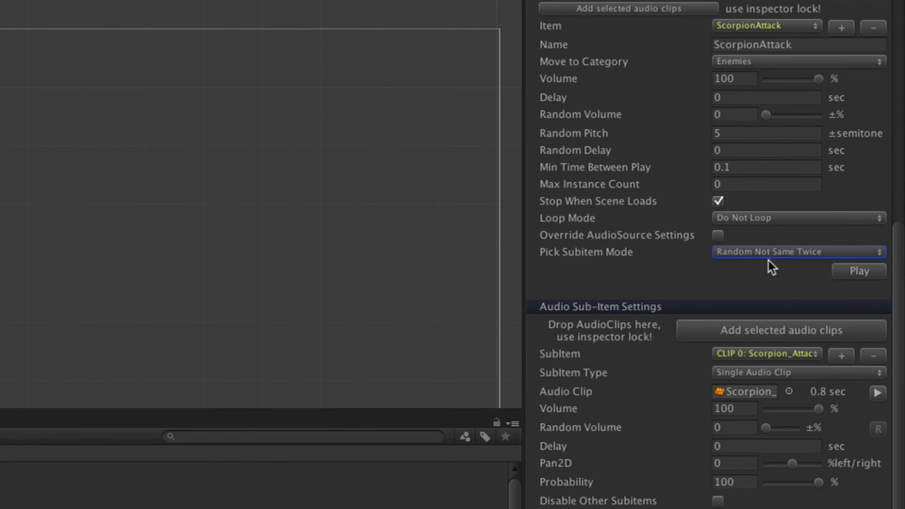
Keep the Pick Subitem Mode at Random Not Same Twice and play the ScorpionAttack item twice in the running scene
click(776, 254)
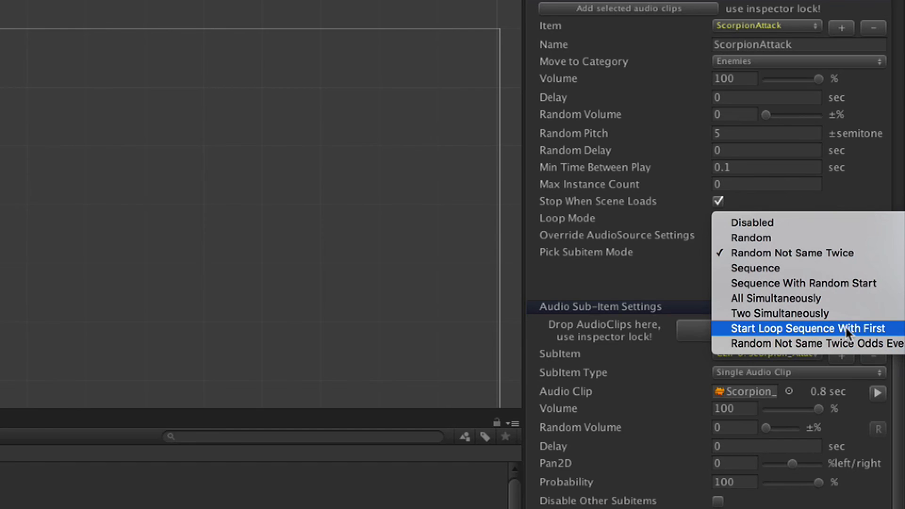
click(844, 253)
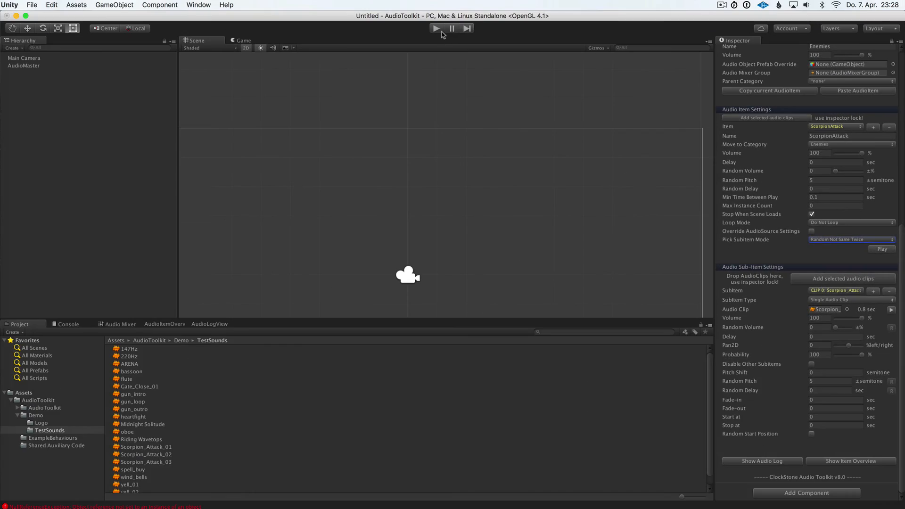
click(441, 31)
click(883, 250)
click(883, 250)
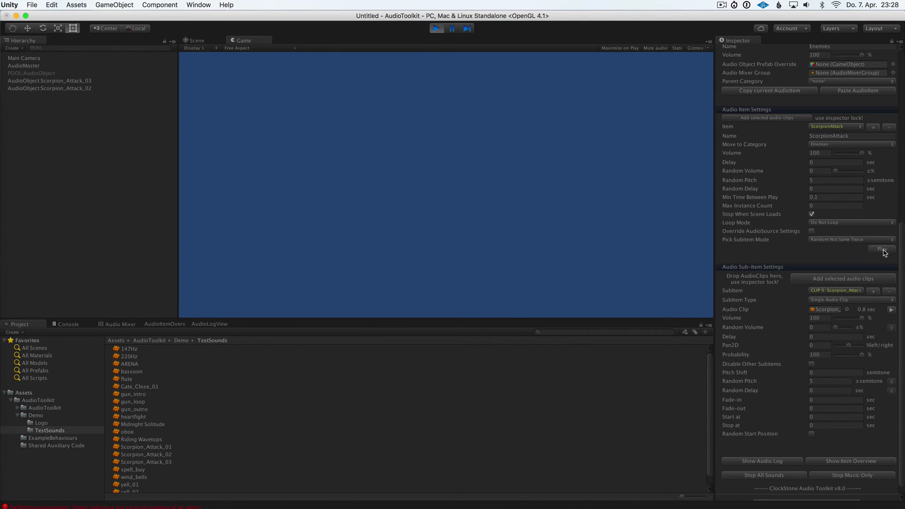
Play the ScorpionAttack item several more times to hear its random variations, and stop the running scene
click(883, 250)
click(883, 250)
click(882, 250)
click(883, 250)
click(883, 250)
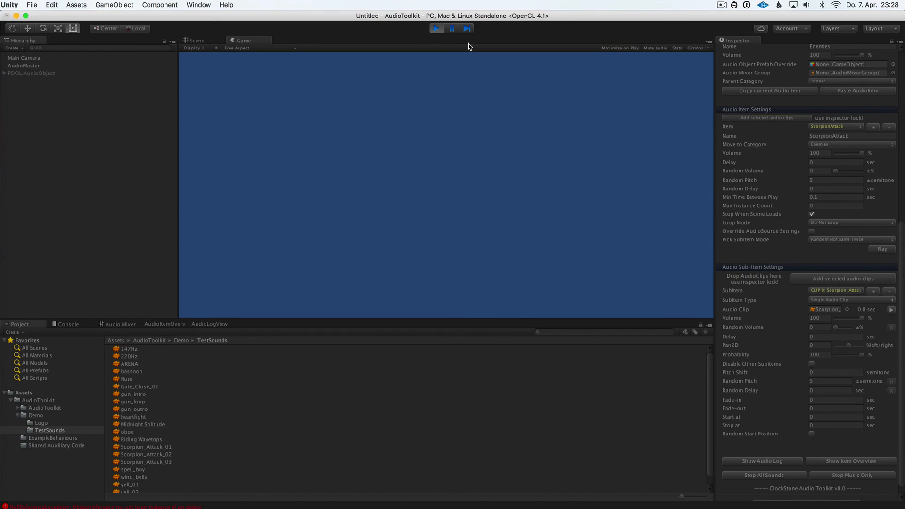
click(439, 29)
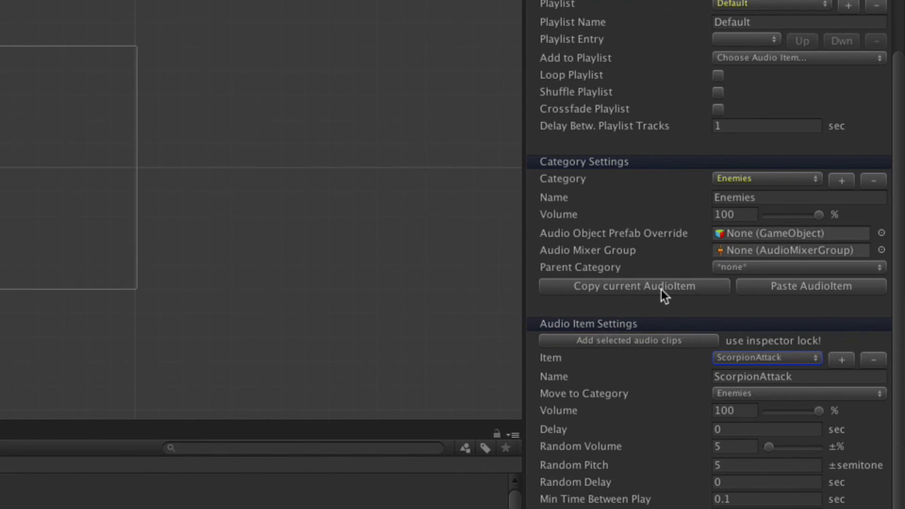
Paste the copied audio item into the Enemies category and rename the duplicate as ScorpionAttack 02
click(752, 179)
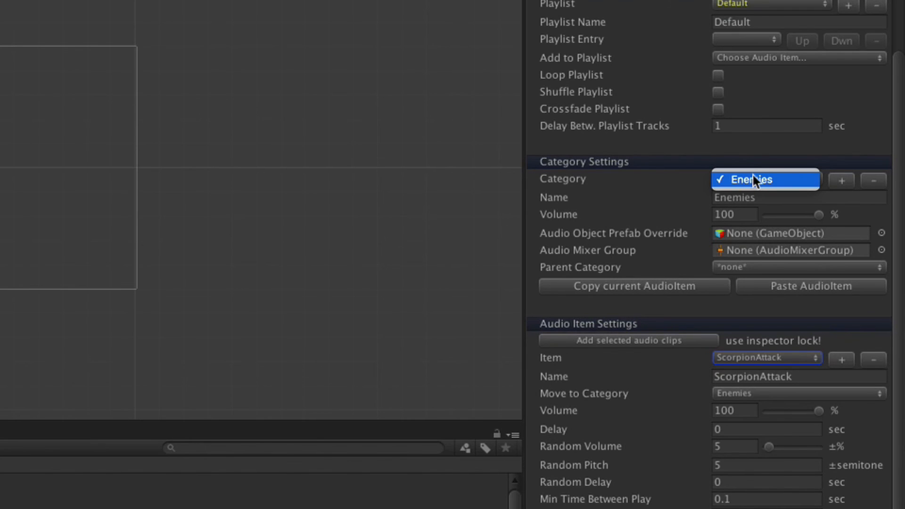
click(760, 179)
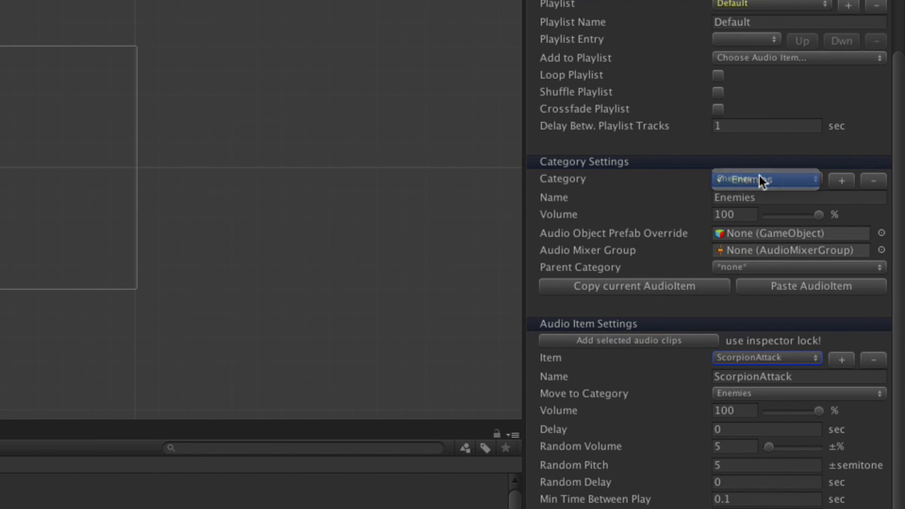
click(780, 287)
click(790, 357)
click(790, 351)
double_click(824, 376)
text(02)
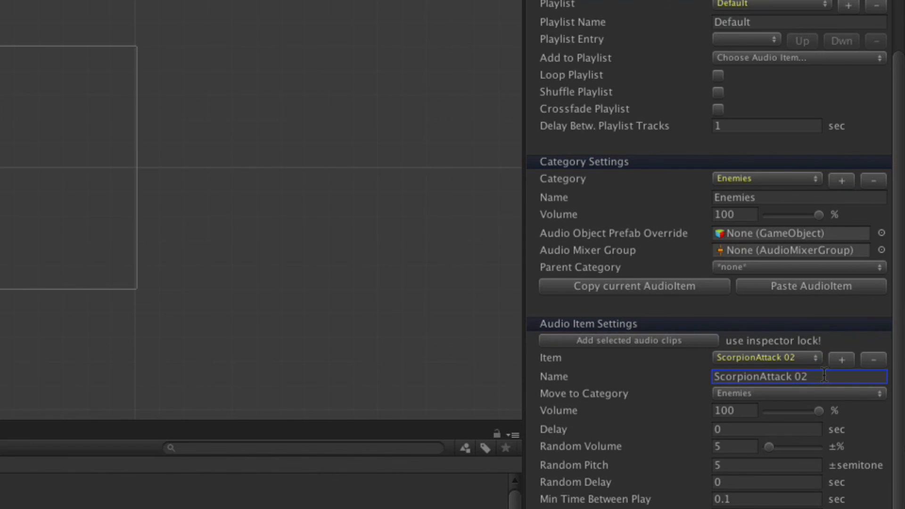
Set the Random Pitch of the ScorpionAttack 02 item to 2 semitones
click(739, 465)
text(2)
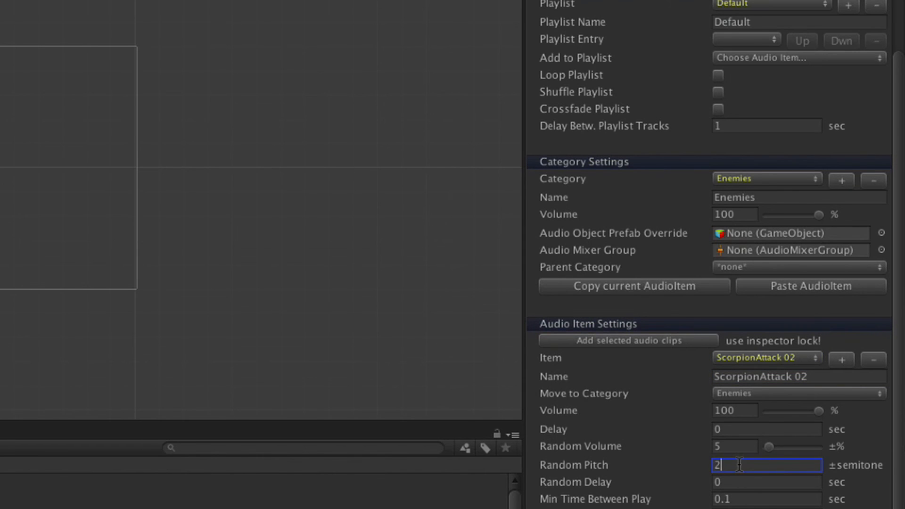
key(Tab)
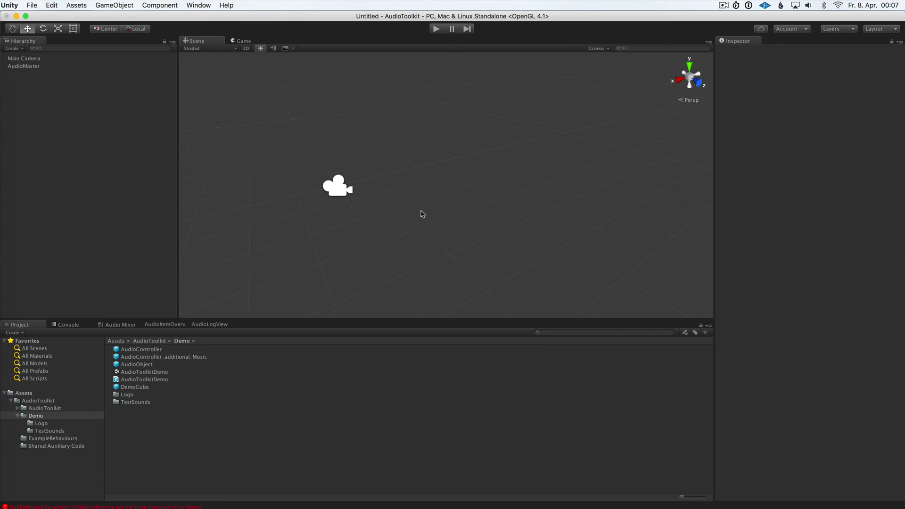
Place the DemoCube prefab in the scene and add a Play Audio component to it, keeping Play On Event at Start
click(141, 387)
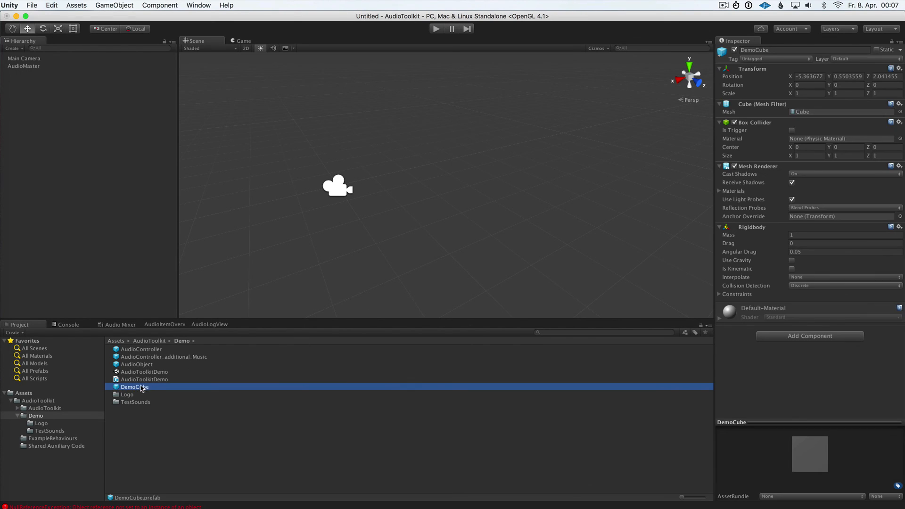
drag(140, 390, 415, 226)
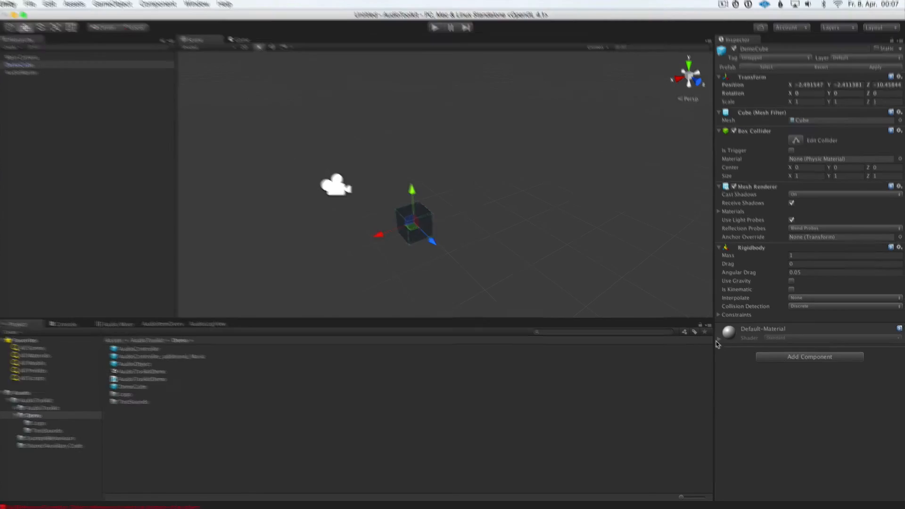
click(797, 358)
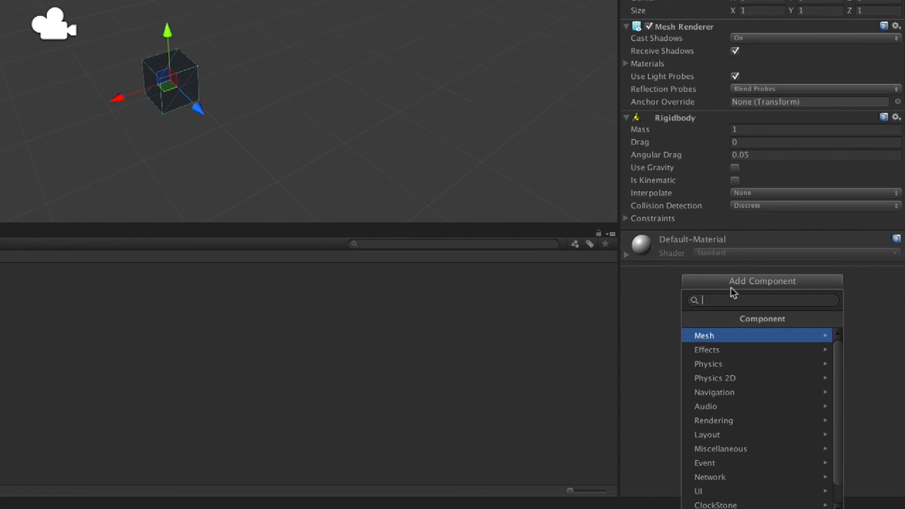
text(Play A)
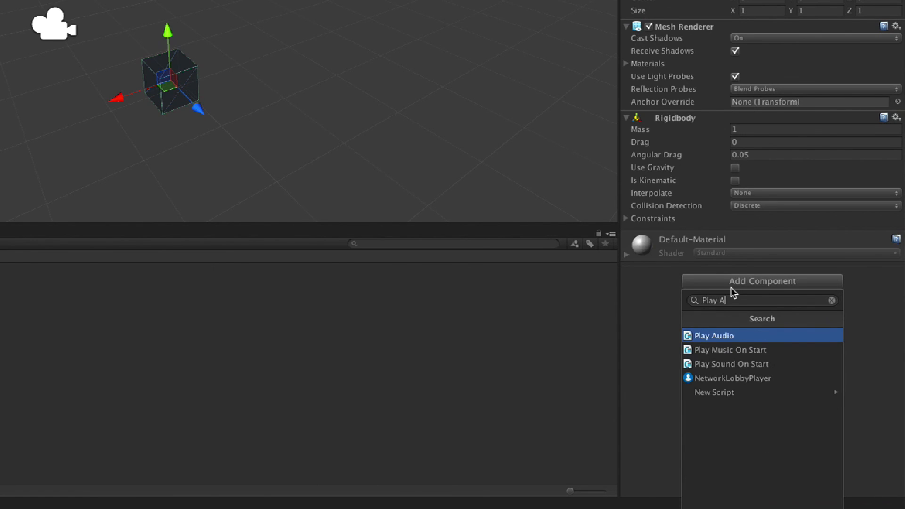
key(Return)
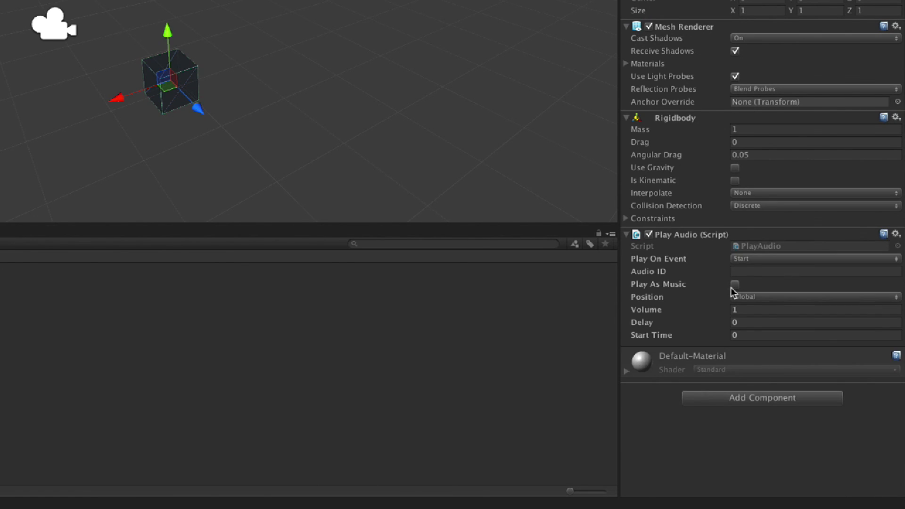
click(780, 259)
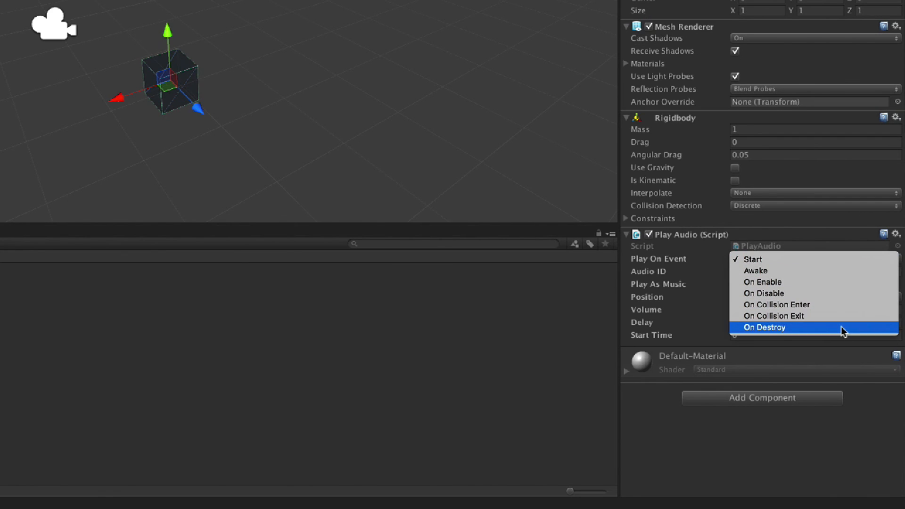
click(710, 296)
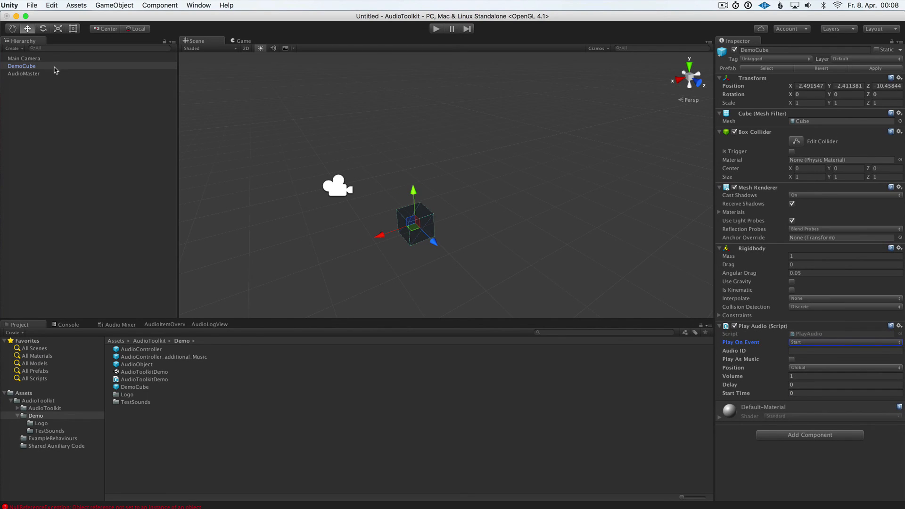
Copy the ScorpionAttack item name from AudioMaster into the Audio ID of the DemoCube's Play Audio component
click(54, 73)
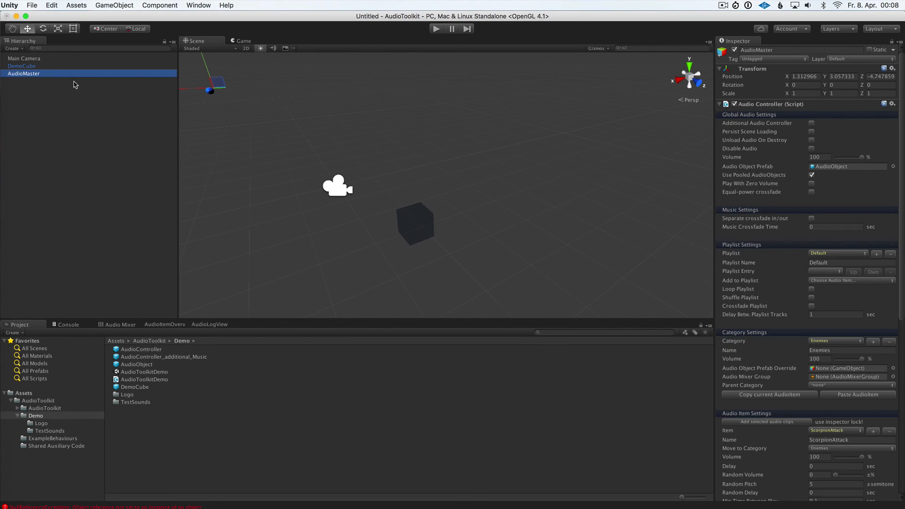
scroll(768, 356, down, 1)
click(851, 433)
key(super+c)
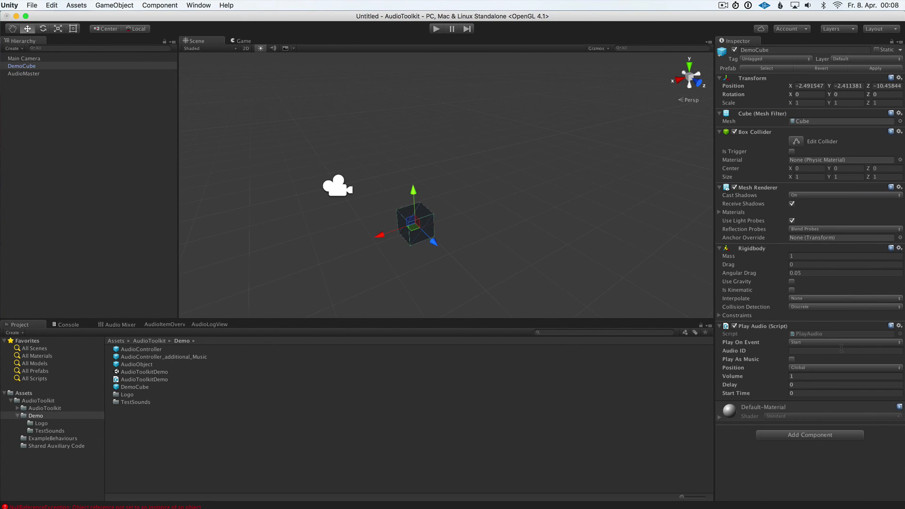
click(841, 351)
key(super+v)
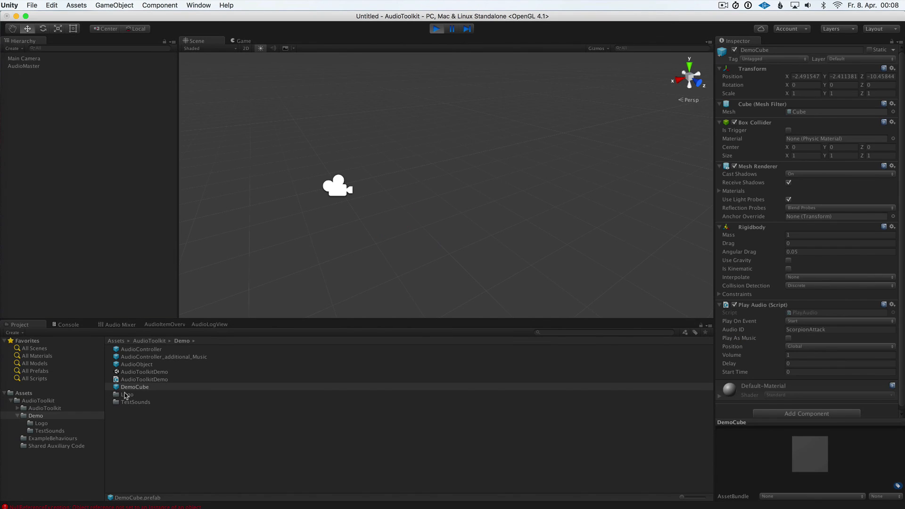
Place a DemoCube prefab in the running scene and set its Play On Event to On Enable
drag(135, 387, 282, 247)
click(804, 342)
click(805, 358)
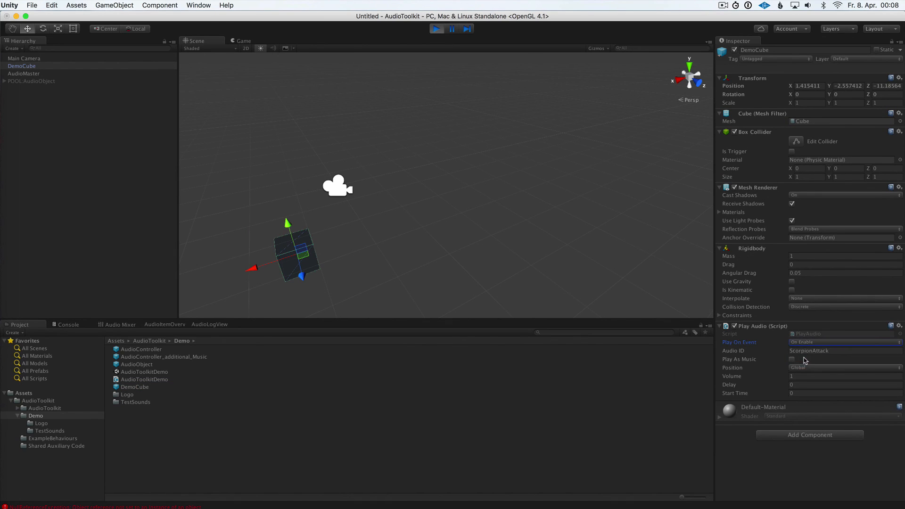
Deactivate and reactivate the DemoCube four times to test the sound triggered on enabling
click(734, 50)
click(735, 51)
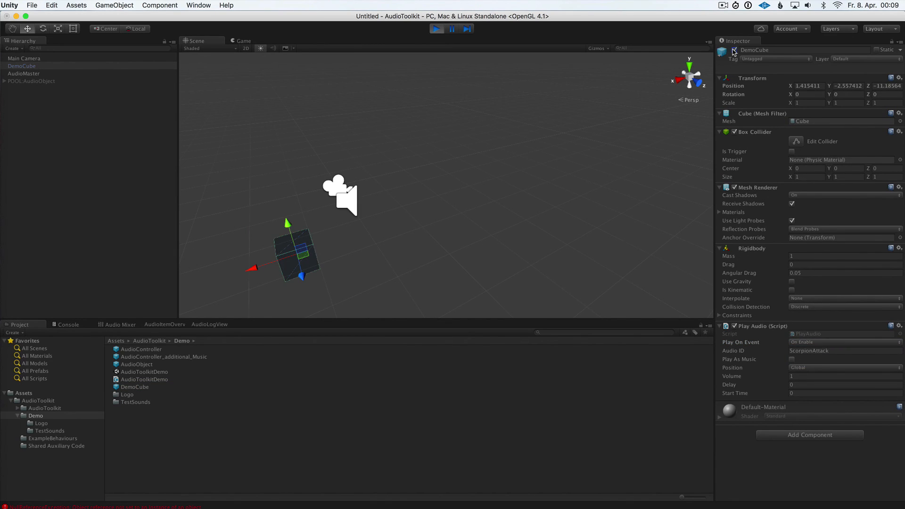
click(734, 50)
click(735, 50)
click(734, 51)
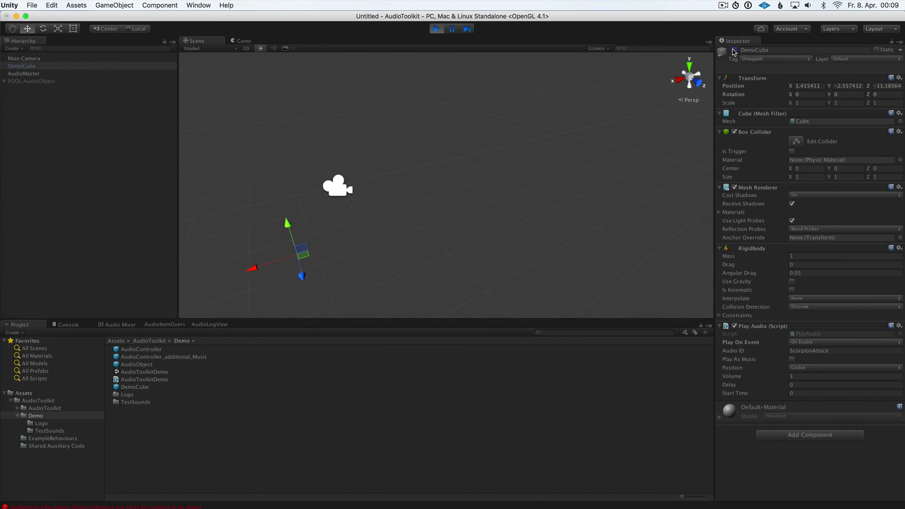
click(734, 50)
click(734, 50)
click(734, 50)
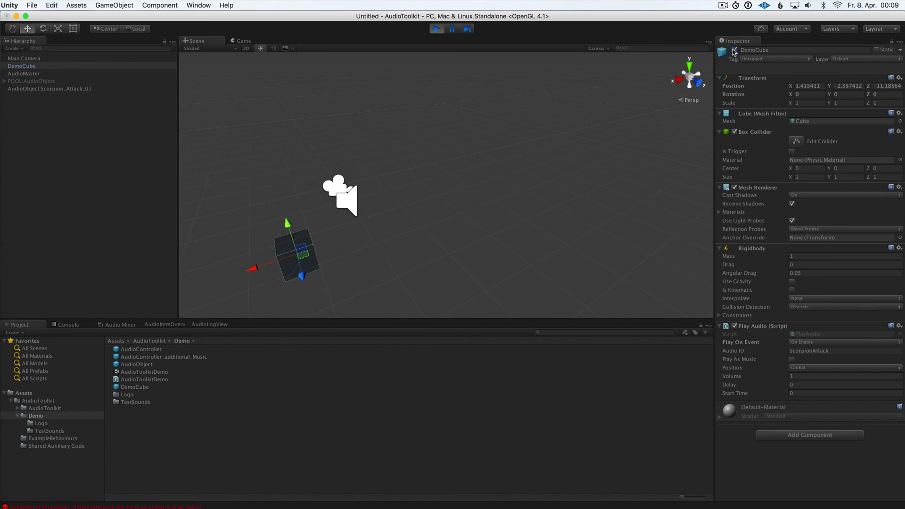
Set the DemoCube's Play On Event to On Destroy and delete the cube from the running scene
click(823, 342)
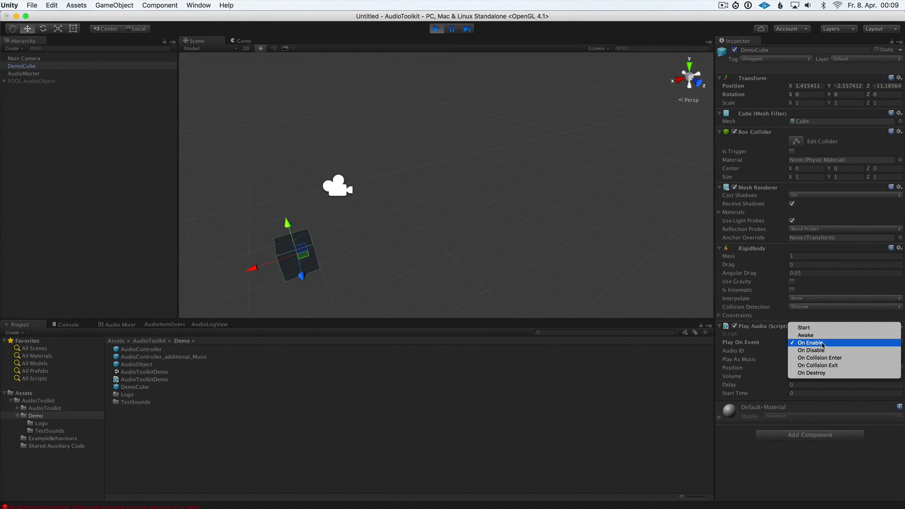
click(821, 373)
right_click(21, 66)
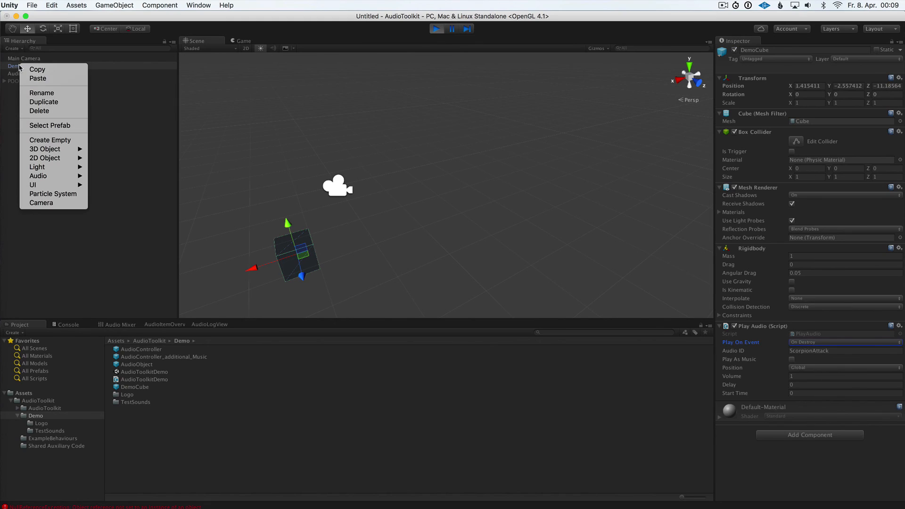
click(36, 113)
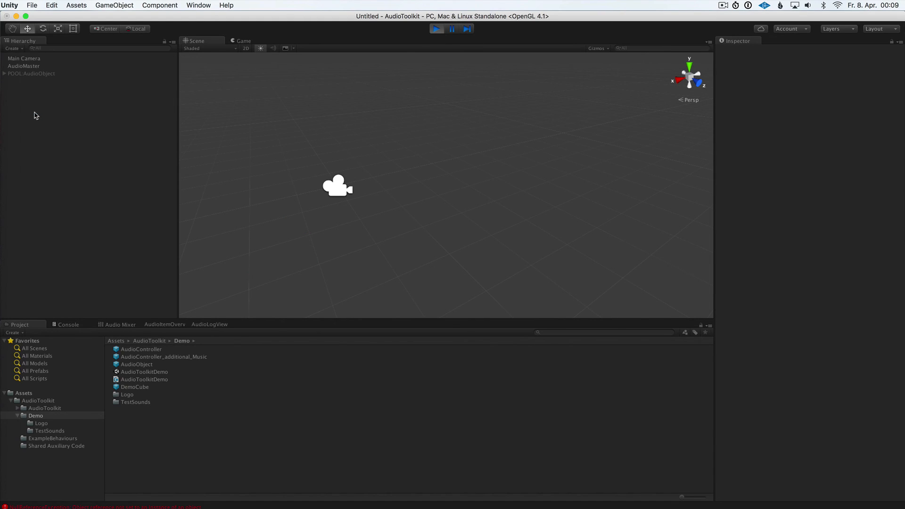